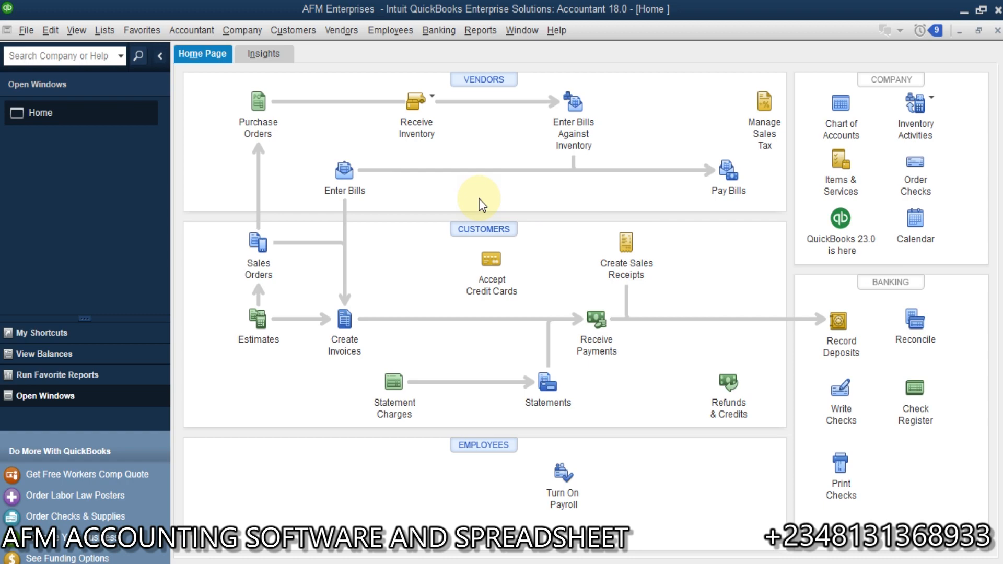
Step: Start a new bill for the vendor Subcontractor with reference number 11111 and 5% Discount terms
{"action": "left_click", "coordinate": [341, 178]}
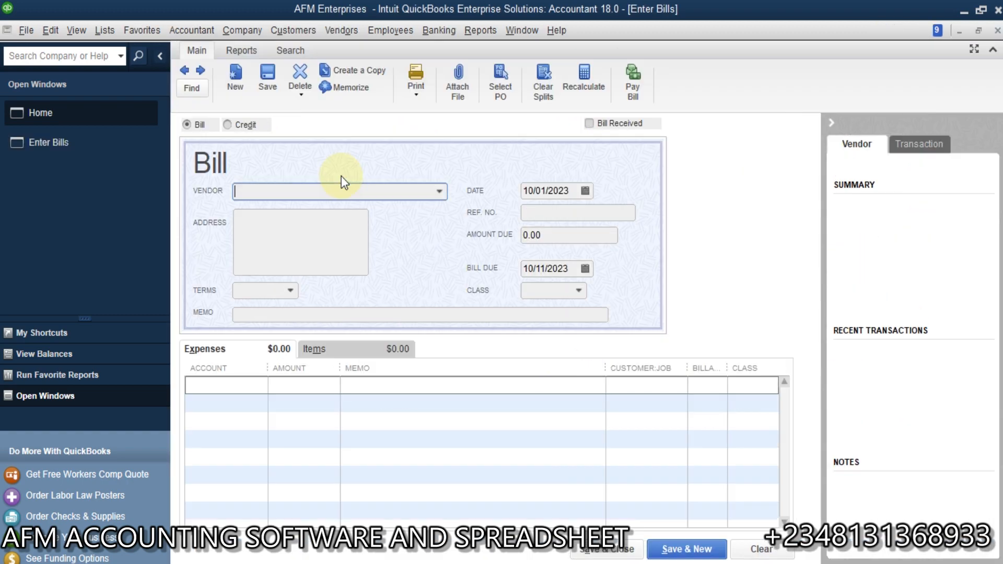
{"action": "left_click", "coordinate": [442, 196]}
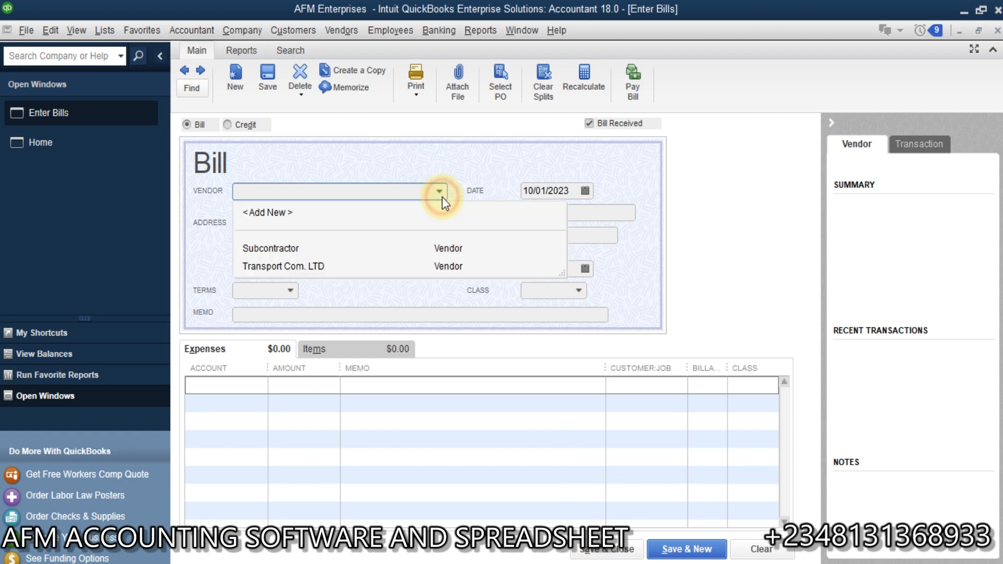
{"action": "left_click", "coordinate": [296, 249]}
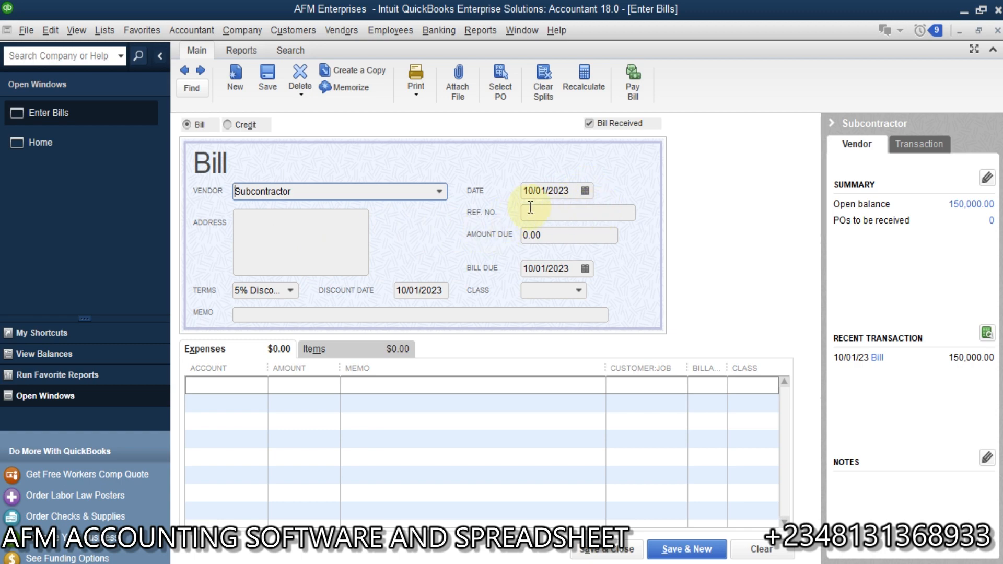
{"action": "left_click", "coordinate": [568, 212]}
{"action": "type", "text": "11111"}
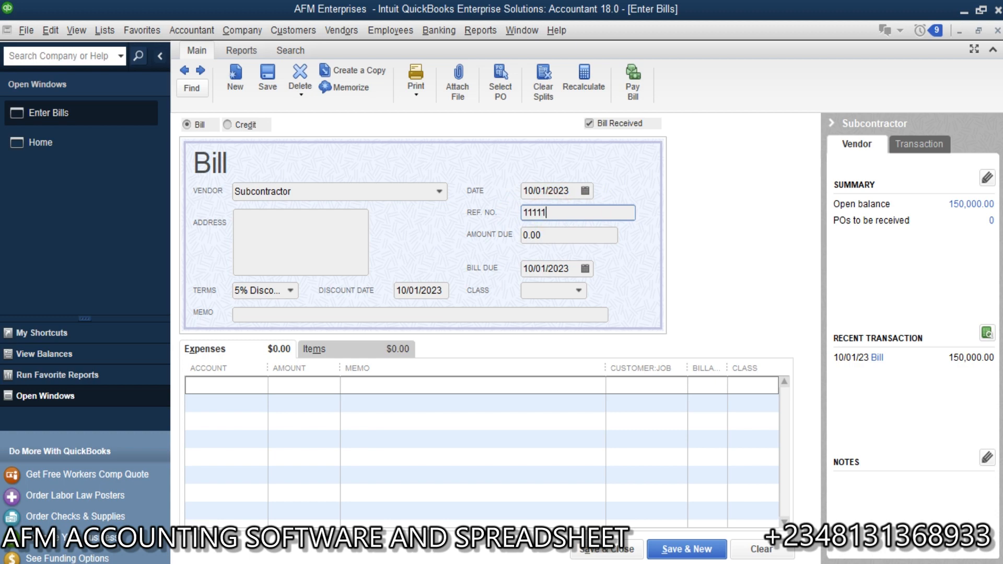
{"action": "left_click", "coordinate": [555, 236]}
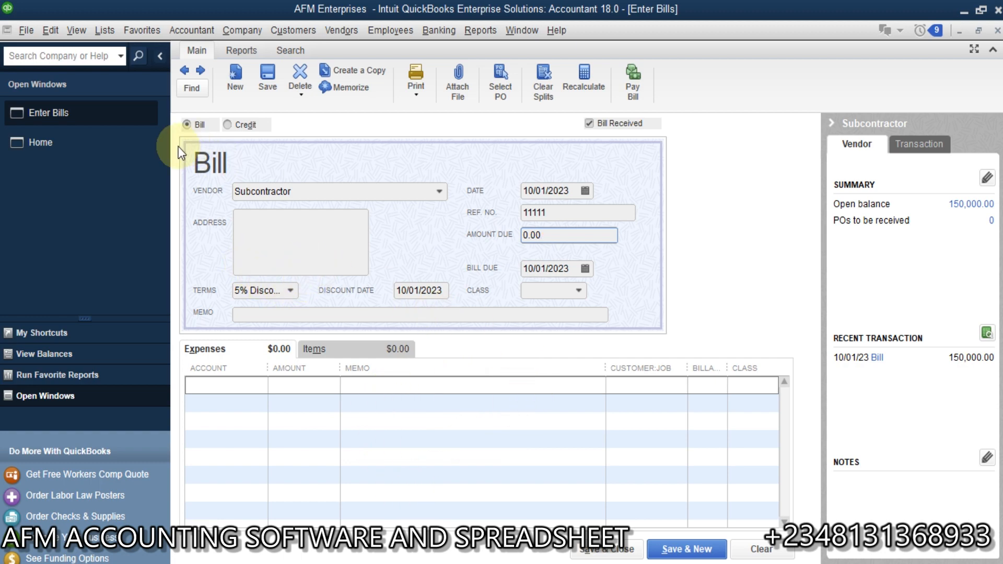
{"action": "left_click", "coordinate": [289, 290]}
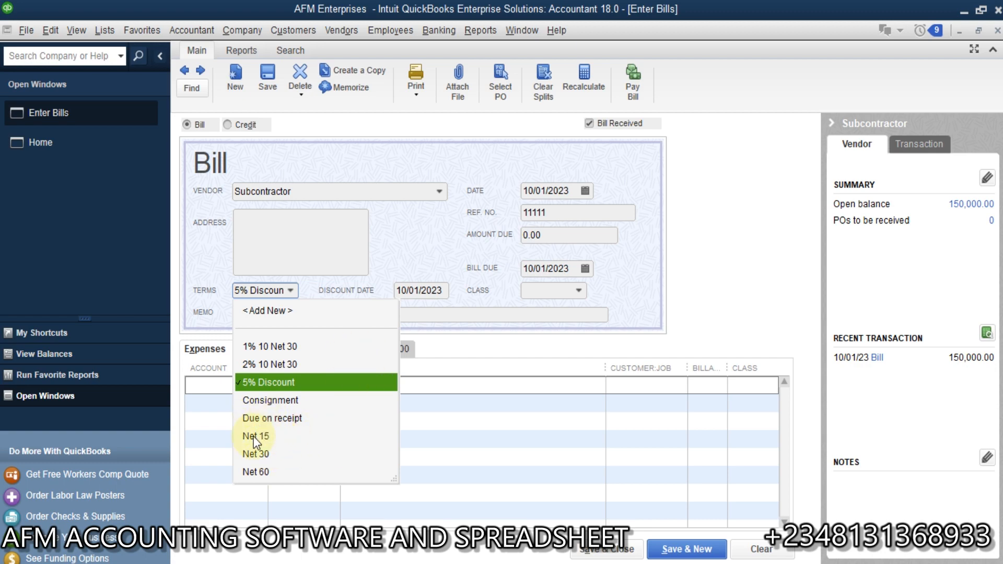
{"action": "left_click", "coordinate": [296, 383]}
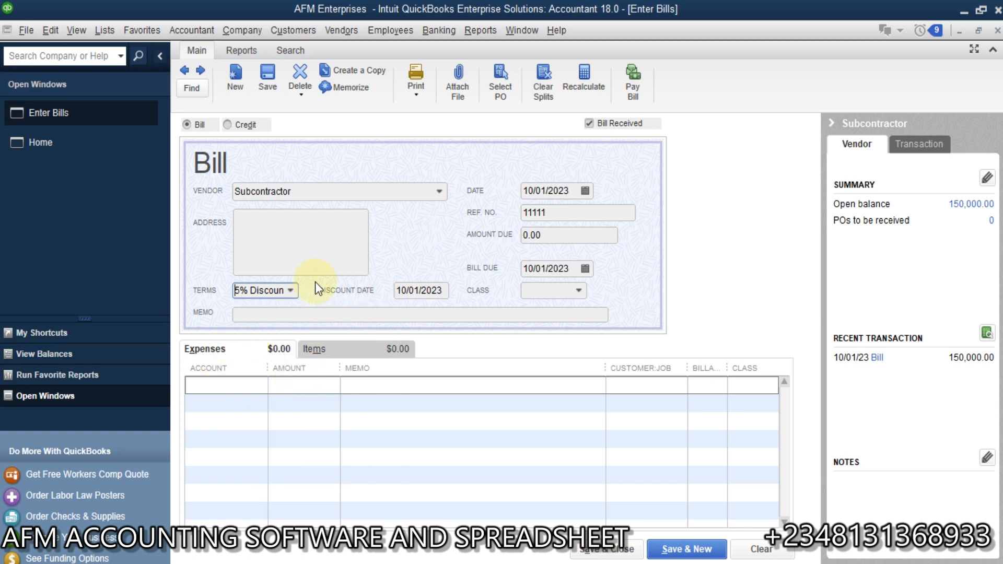
Step: Add a Clearing of Site expense line of 150,000.00 and save and close the bill without assigning a class
{"action": "left_click", "coordinate": [246, 384]}
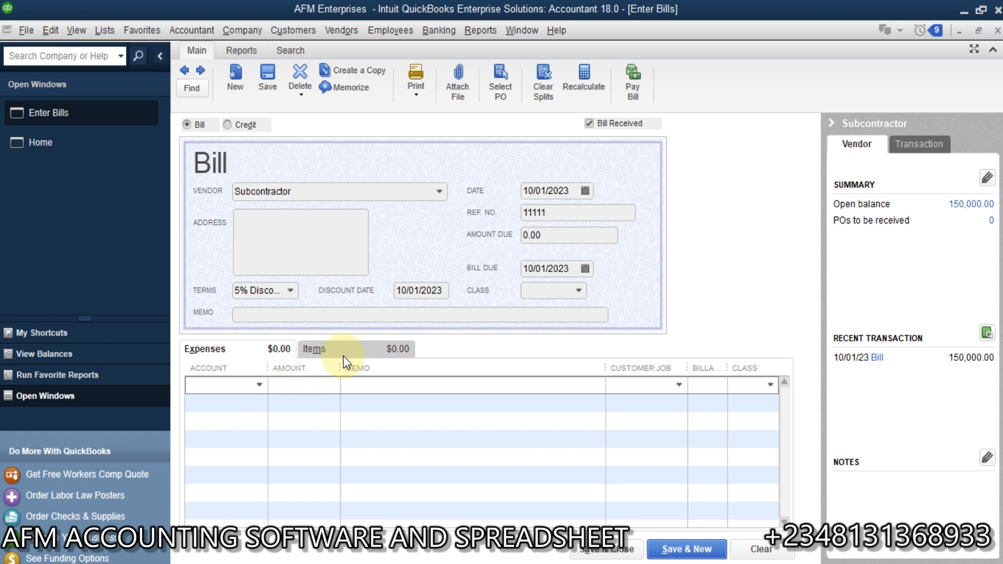
{"action": "left_click", "coordinate": [340, 349]}
{"action": "left_click", "coordinate": [258, 353]}
{"action": "left_click", "coordinate": [259, 387]}
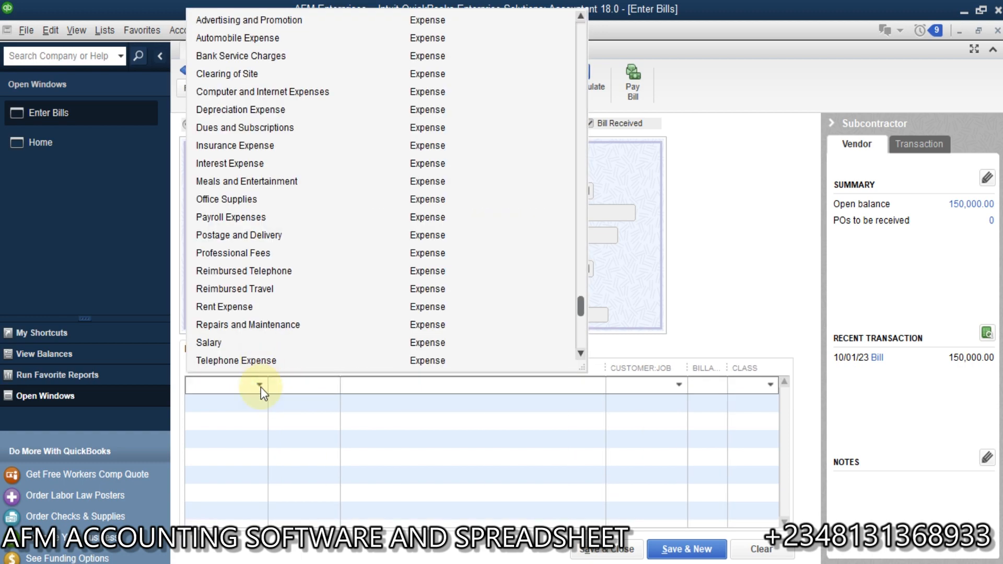
{"action": "type", "text": "Clearing of Site"}
{"action": "key", "text": "Tab"}
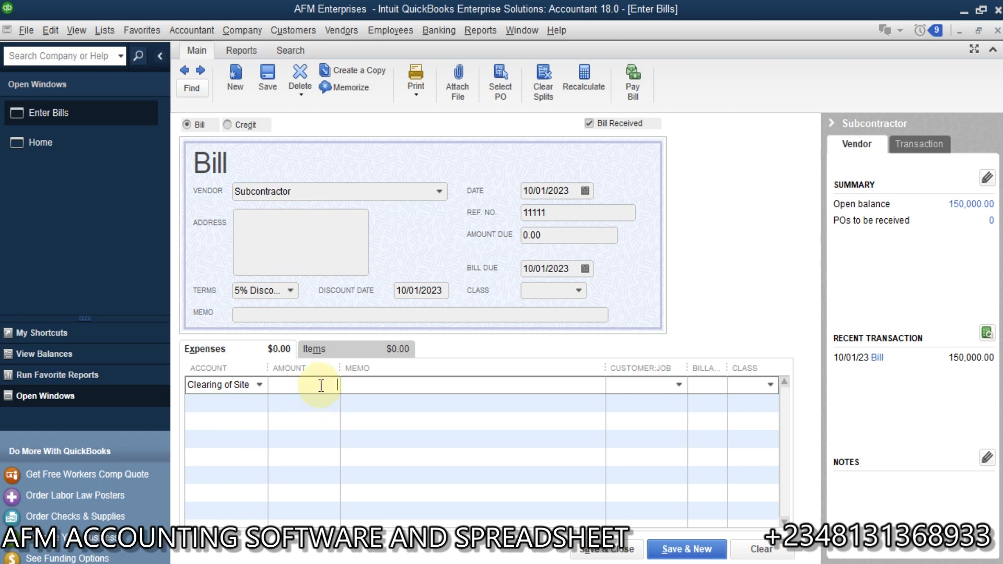
{"action": "type", "text": "1500000.00"}
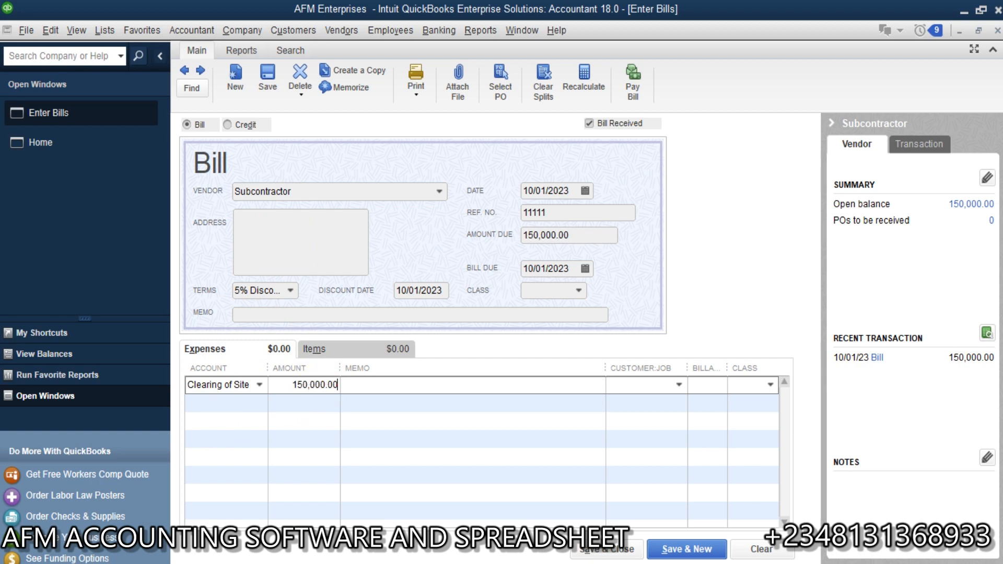
{"action": "key", "text": "Tab"}
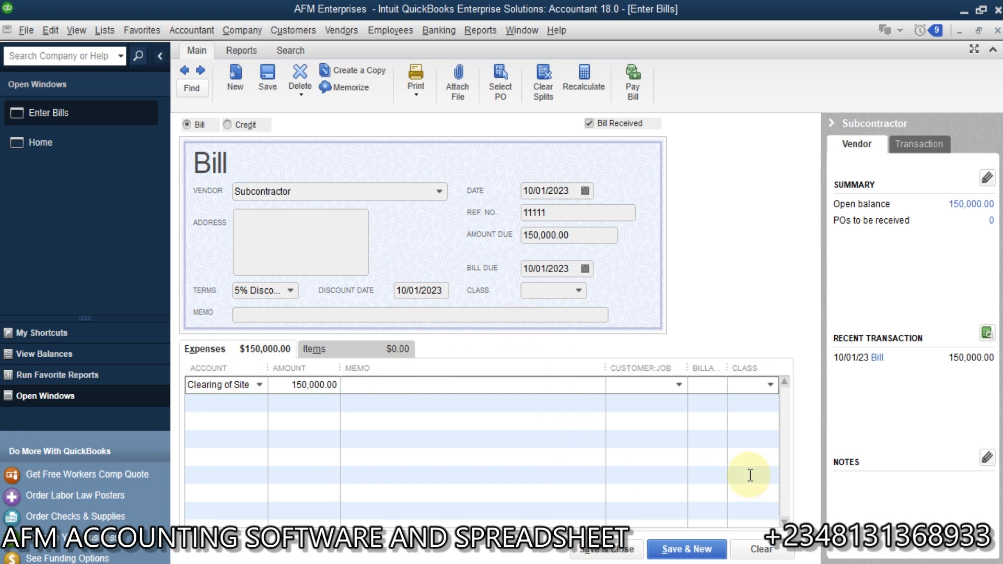
{"action": "left_click", "coordinate": [592, 554]}
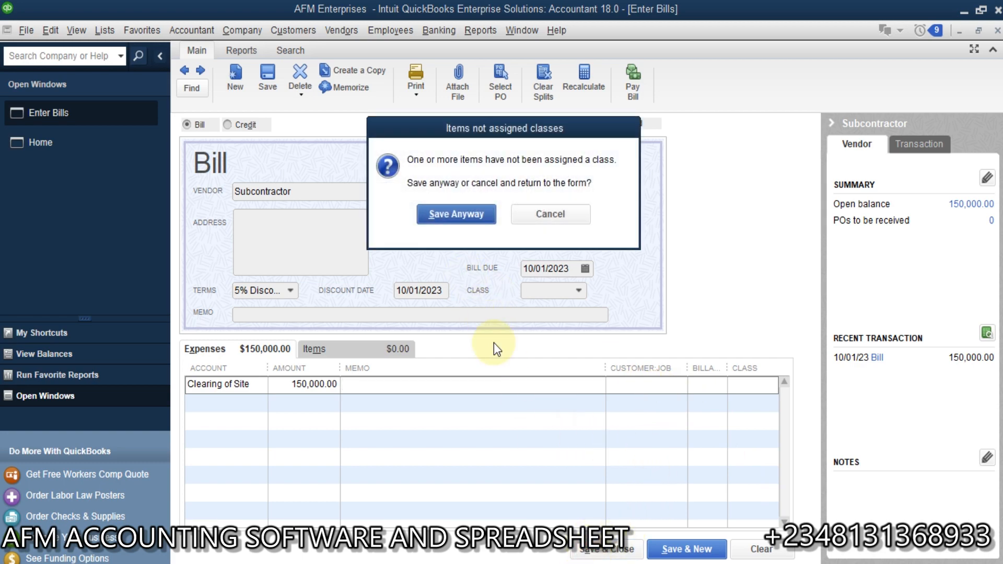
{"action": "left_click", "coordinate": [459, 214]}
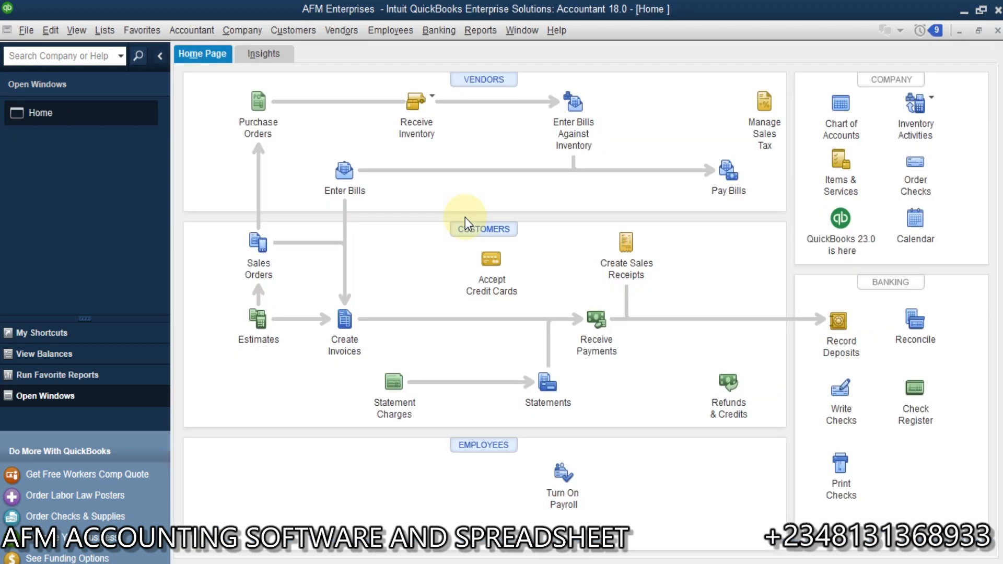
Step: Open the A/P Aging Summary report and view the bills behind the Subcontractor's current balance
{"action": "left_click", "coordinate": [480, 30]}
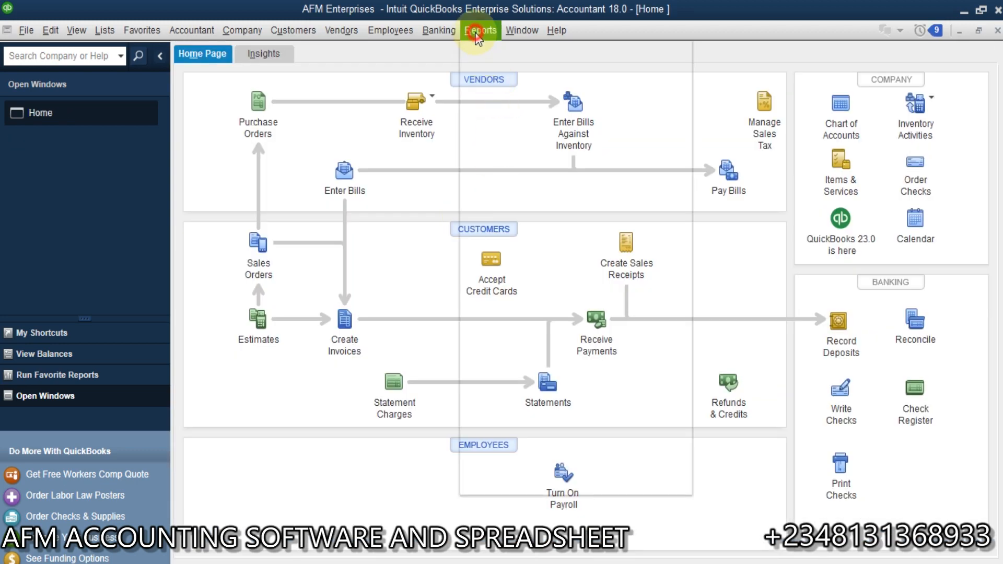
{"action": "mouse_move", "coordinate": [649, 267]}
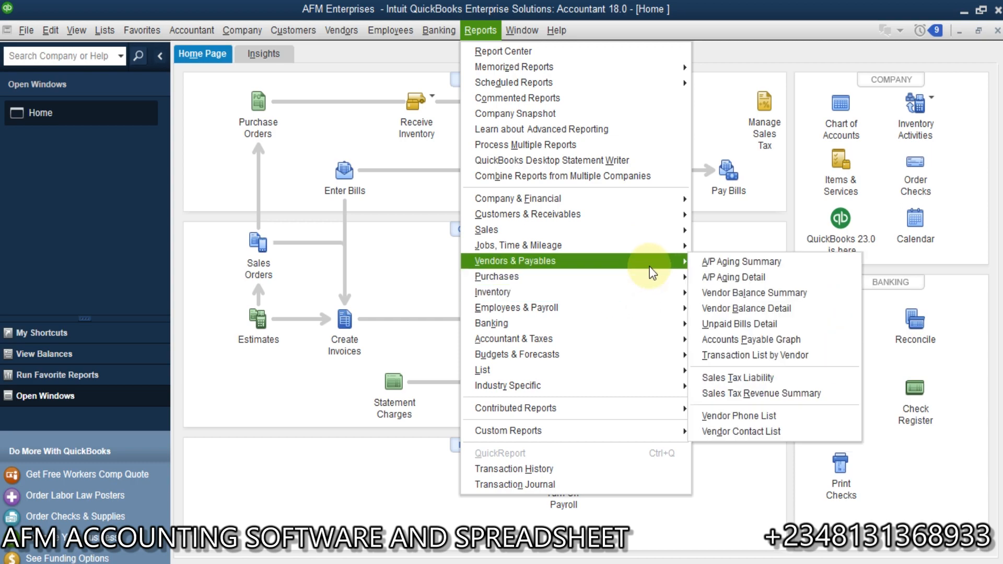
{"action": "left_click", "coordinate": [772, 262]}
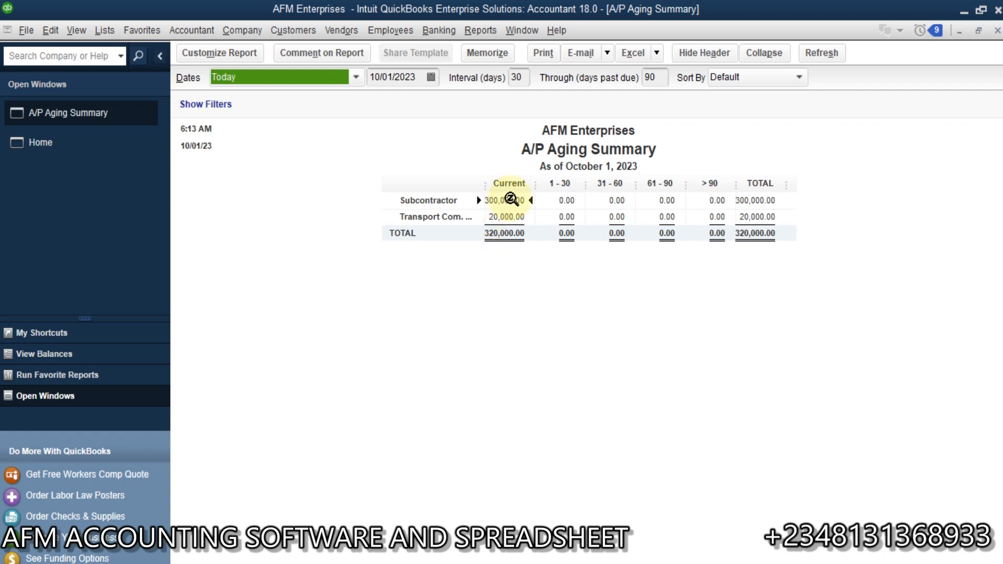
{"action": "double_click", "coordinate": [510, 199]}
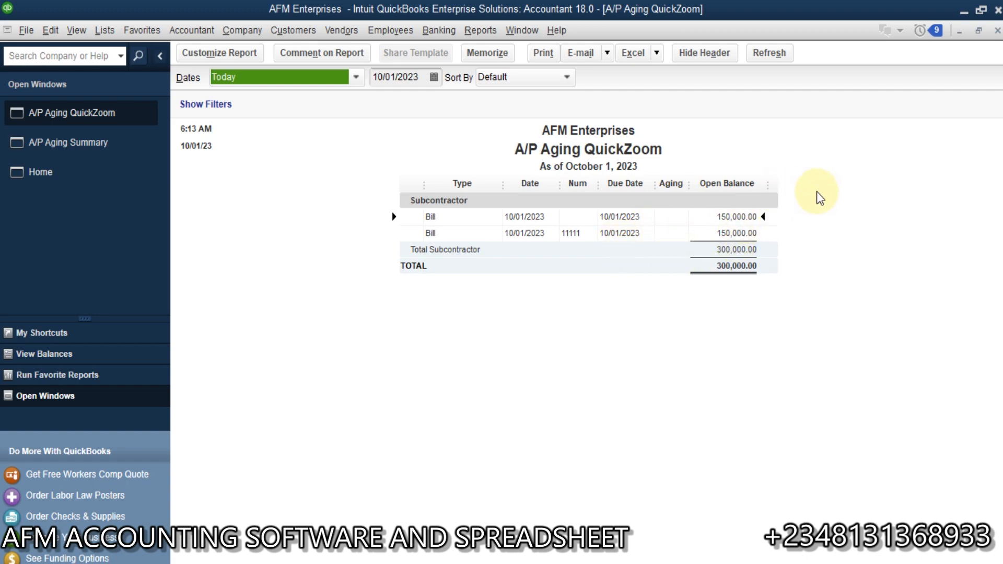
Step: Set the Clearing of Site expense on bill 11111 to 170,000.00, recalculate the bill and record the changes
{"action": "double_click", "coordinate": [738, 231]}
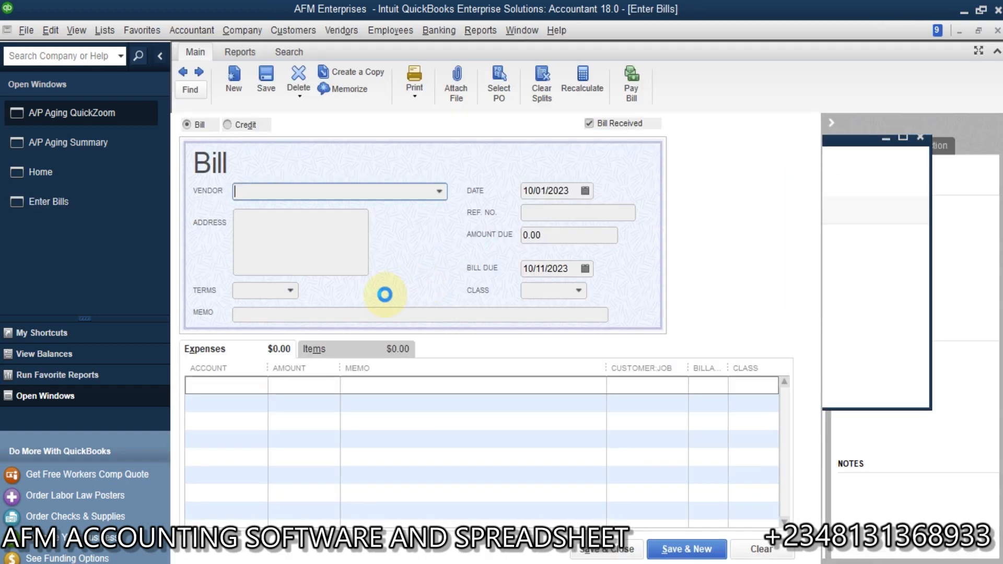
{"action": "left_click", "coordinate": [302, 385]}
{"action": "key", "text": "BackSpace"}
{"action": "type", "text": "7"}
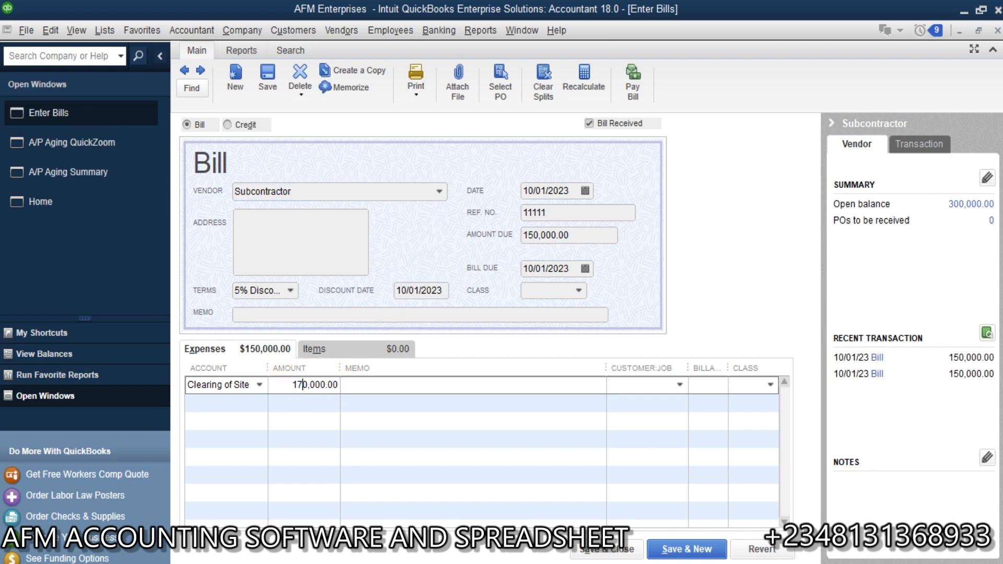
{"action": "left_click", "coordinate": [611, 549]}
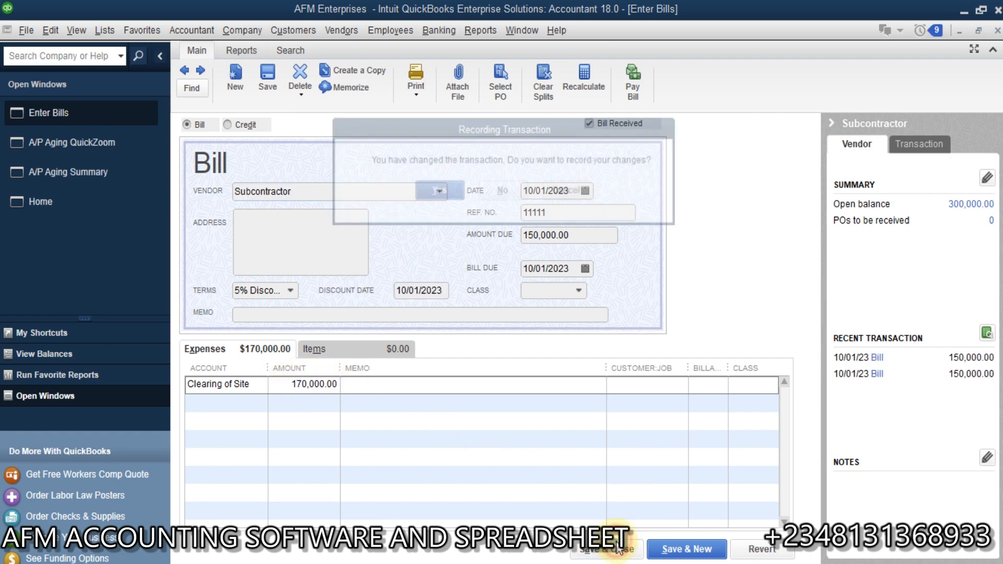
{"action": "left_click", "coordinate": [425, 190]}
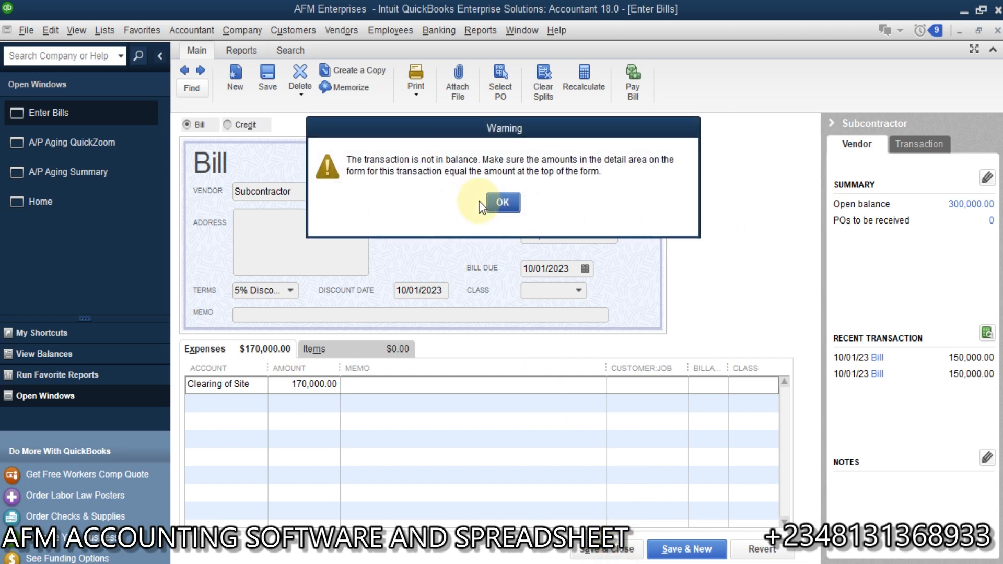
{"action": "left_click", "coordinate": [502, 204]}
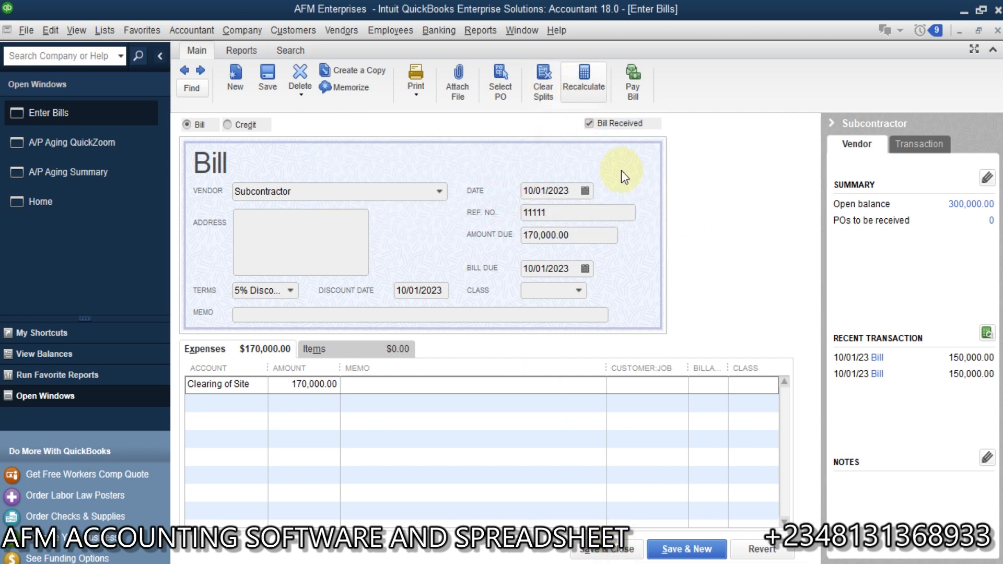
{"action": "left_click", "coordinate": [613, 546]}
{"action": "left_click", "coordinate": [436, 194]}
{"action": "left_click", "coordinate": [447, 210]}
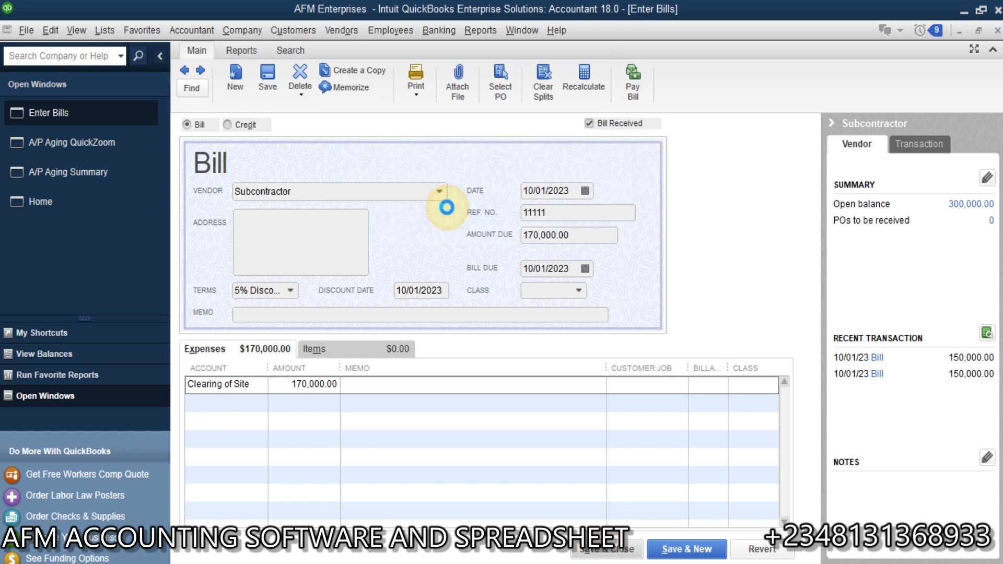
{"action": "left_click", "coordinate": [319, 216]}
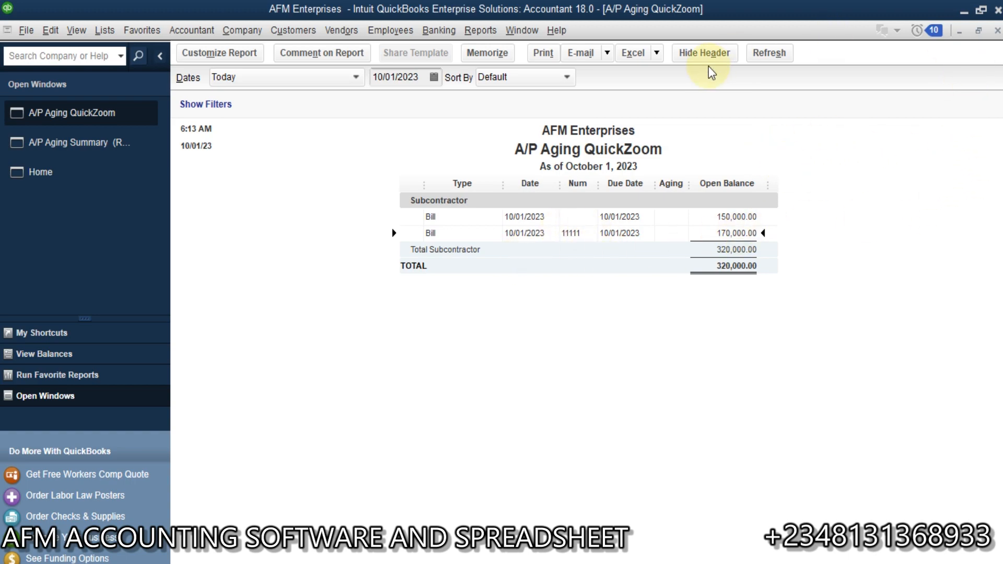
Step: Reopen bill 11111 from the A/P Aging QuickZoom report
{"action": "left_click", "coordinate": [340, 30]}
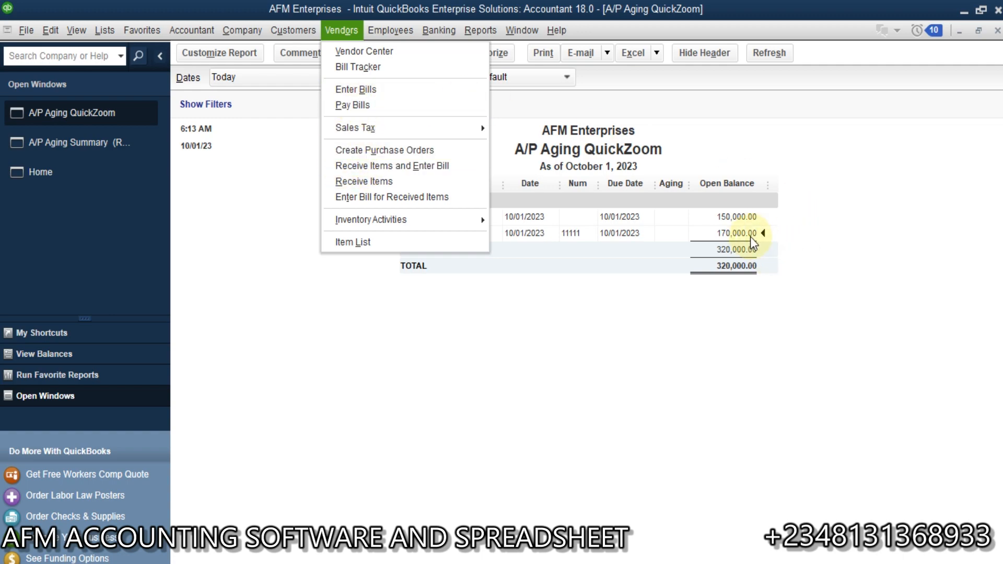
{"action": "double_click", "coordinate": [736, 233]}
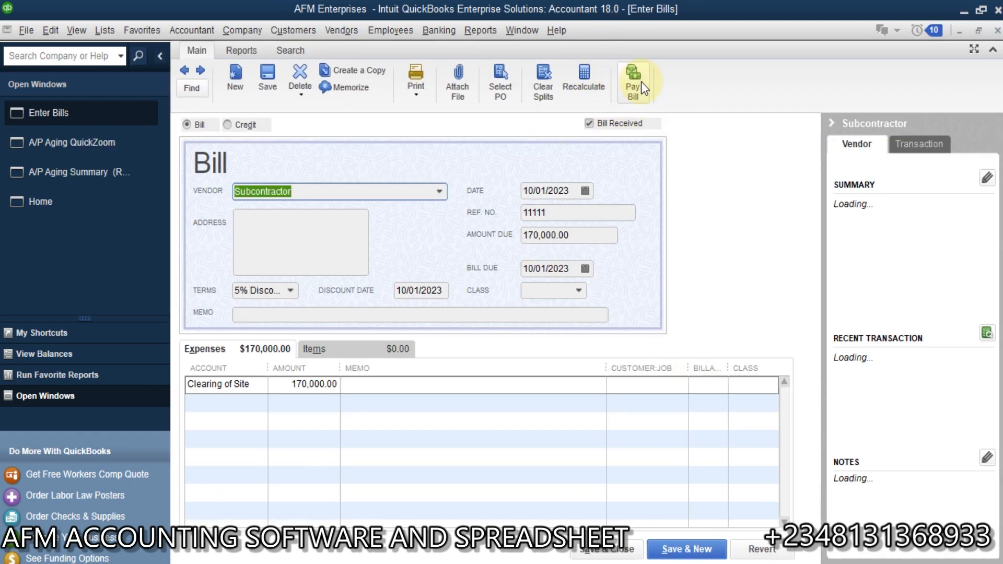
Step: Return to the home page, open Pay Bills and select the Subcontractor bill 11111 for payment
{"action": "left_click", "coordinate": [28, 201]}
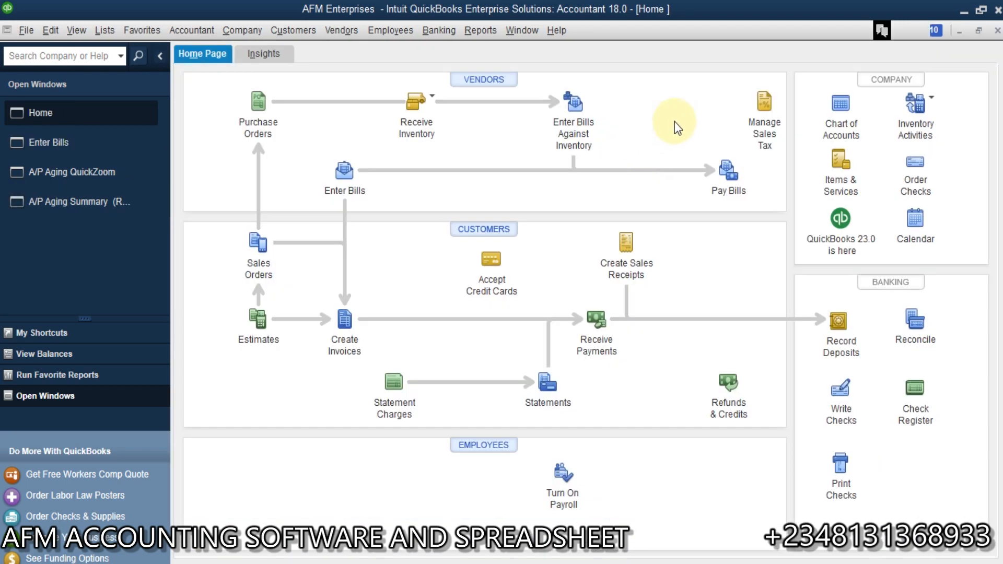
{"action": "left_click", "coordinate": [728, 173]}
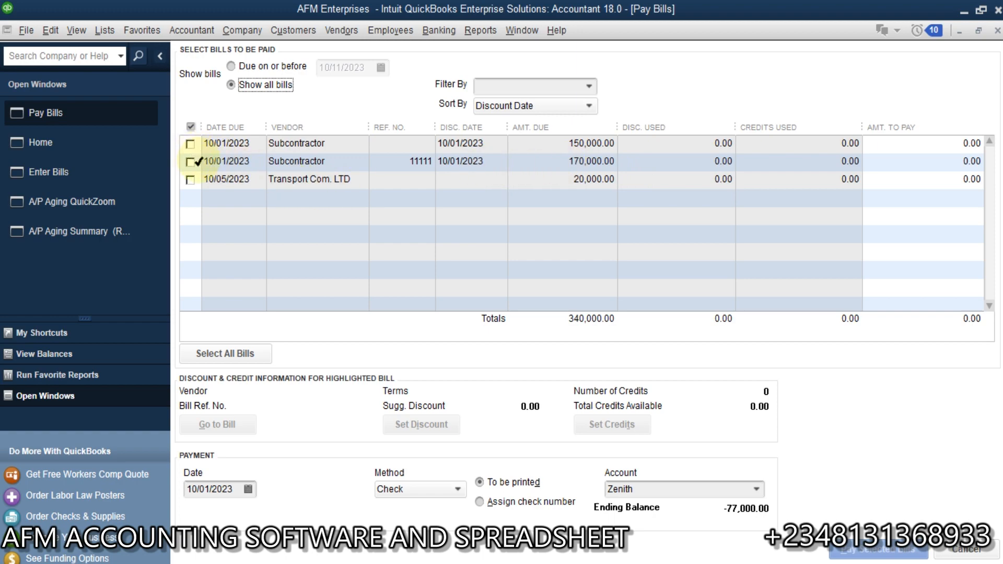
{"action": "left_click", "coordinate": [189, 161]}
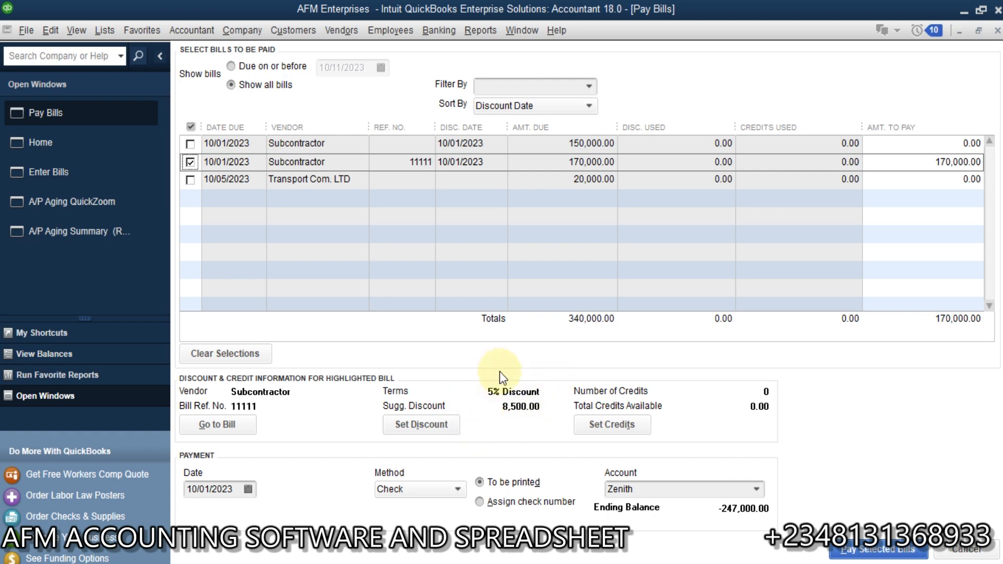
Step: Apply the 8,500.00 discount to the selected bill using the Discount Received account, leaving the discount class unassigned
{"action": "left_click", "coordinate": [422, 425]}
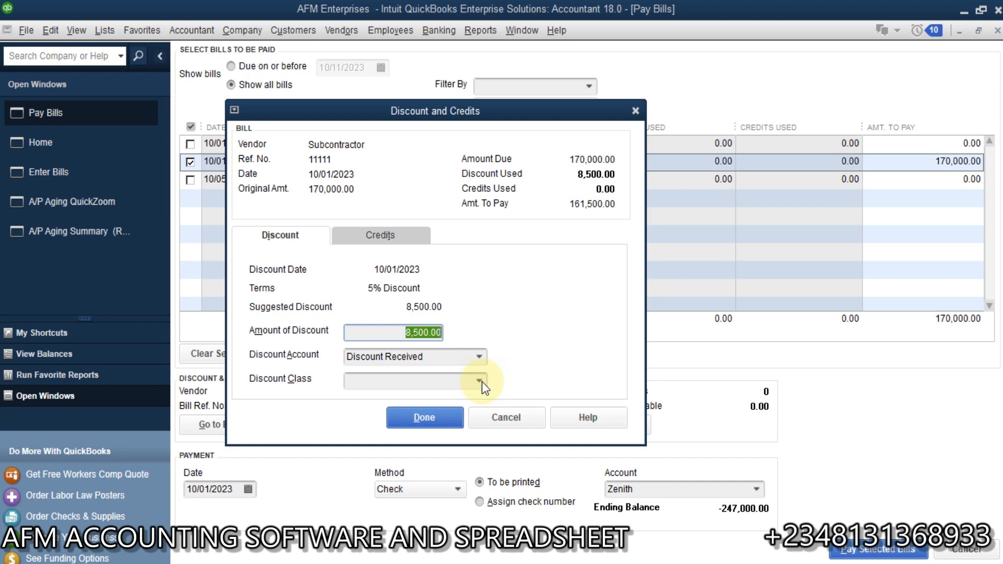
{"action": "left_click", "coordinate": [480, 381]}
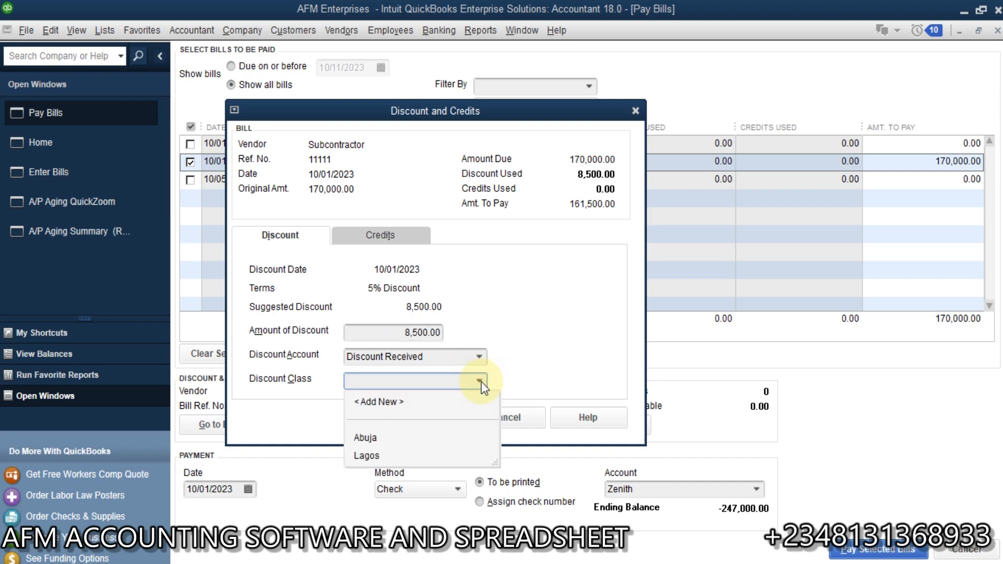
{"action": "left_click", "coordinate": [478, 358]}
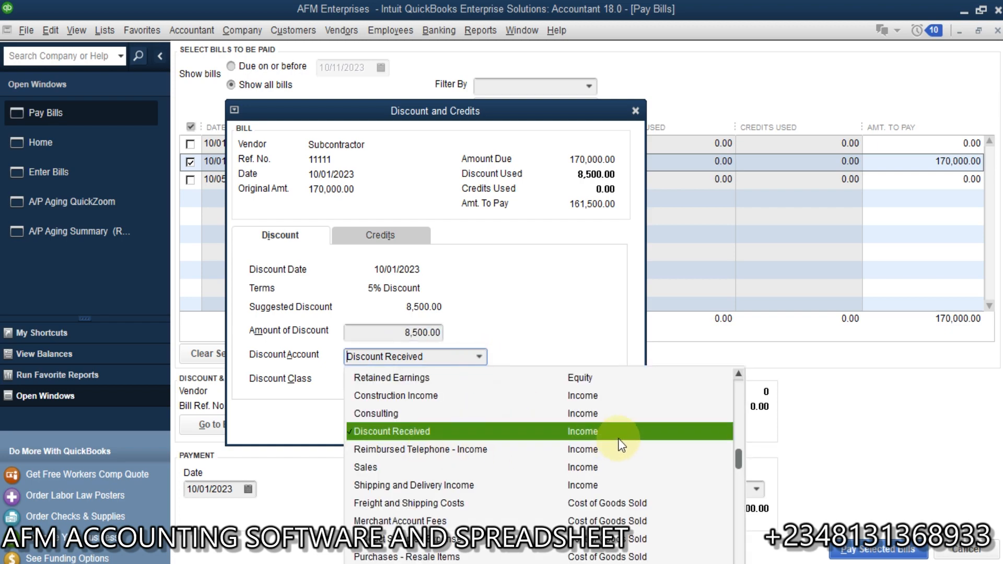
{"action": "left_click", "coordinate": [547, 342]}
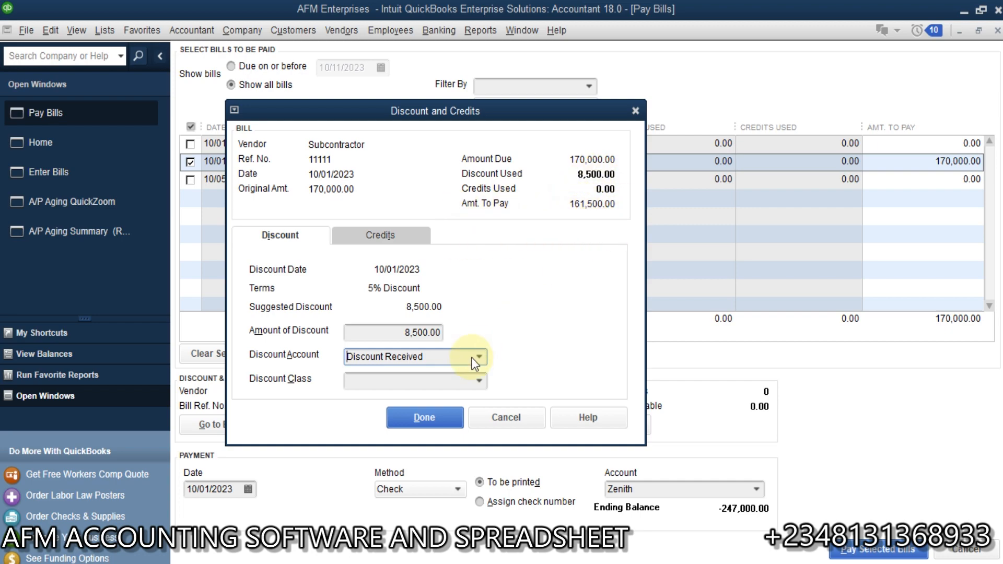
{"action": "left_click", "coordinate": [427, 418]}
{"action": "left_click", "coordinate": [455, 215]}
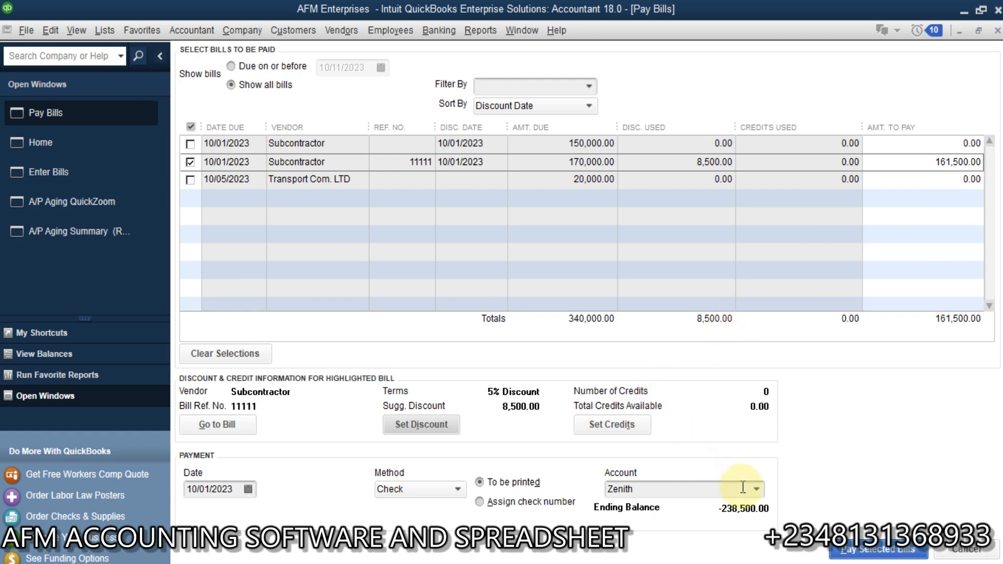
Step: Keep Zenith as the payment account and Check as the method, and choose to assign a check number
{"action": "left_click", "coordinate": [760, 486]}
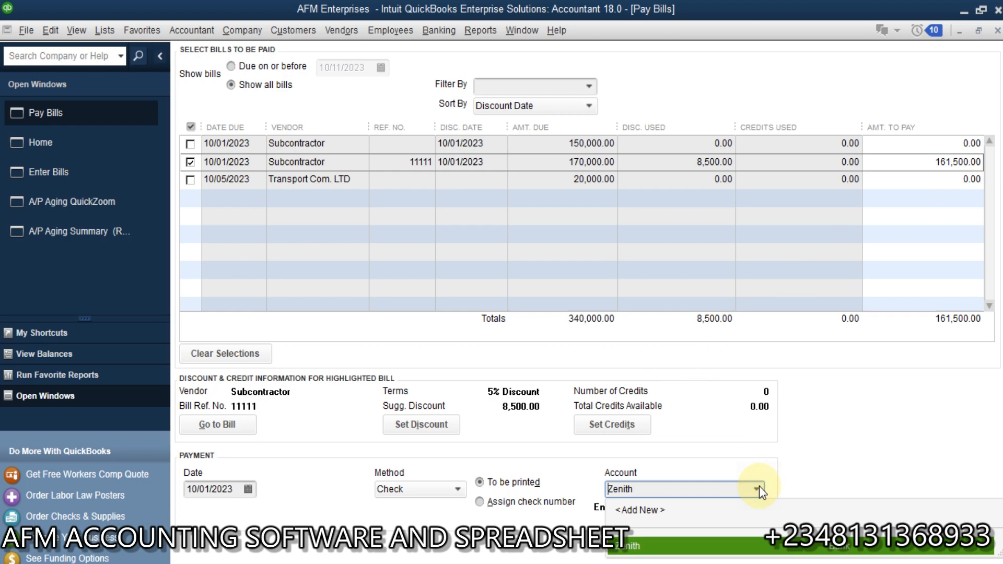
{"action": "left_click", "coordinate": [760, 486]}
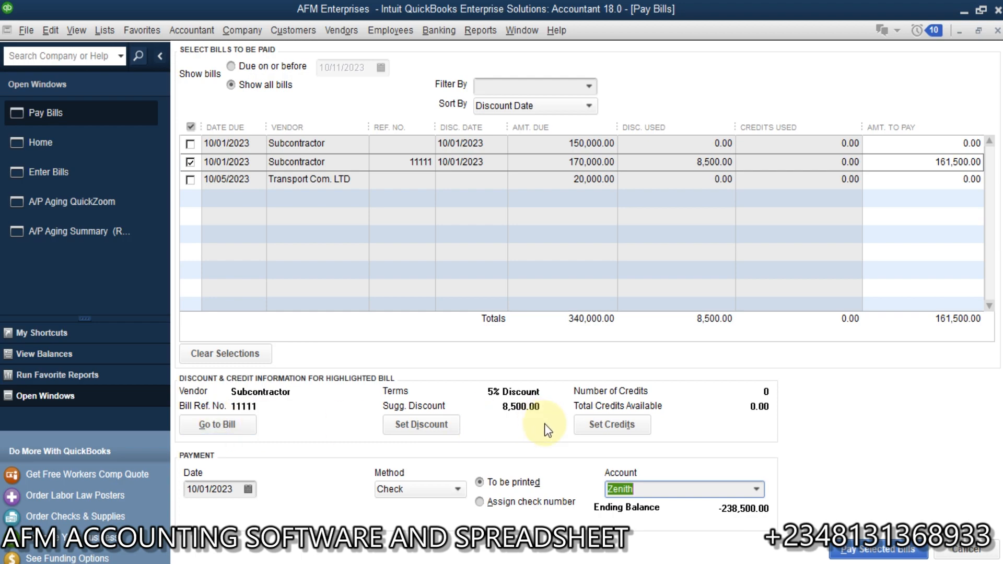
{"action": "left_click", "coordinate": [458, 489]}
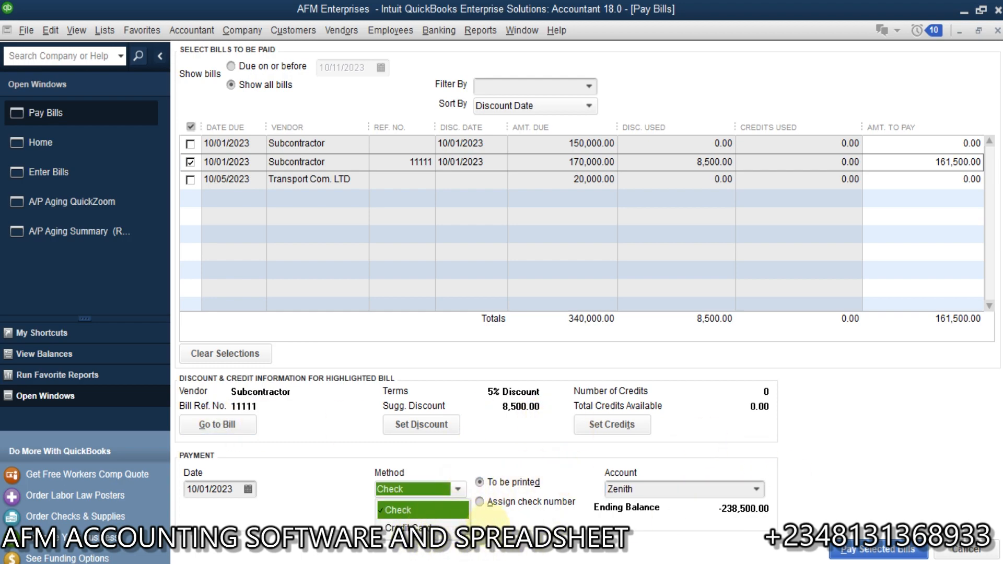
{"action": "left_click", "coordinate": [460, 511]}
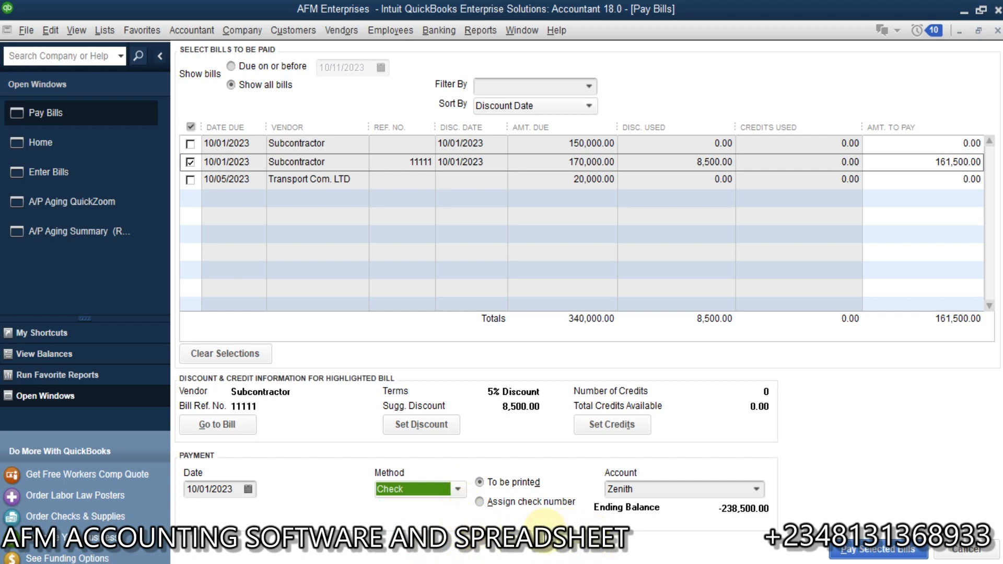
{"action": "left_click", "coordinate": [480, 502]}
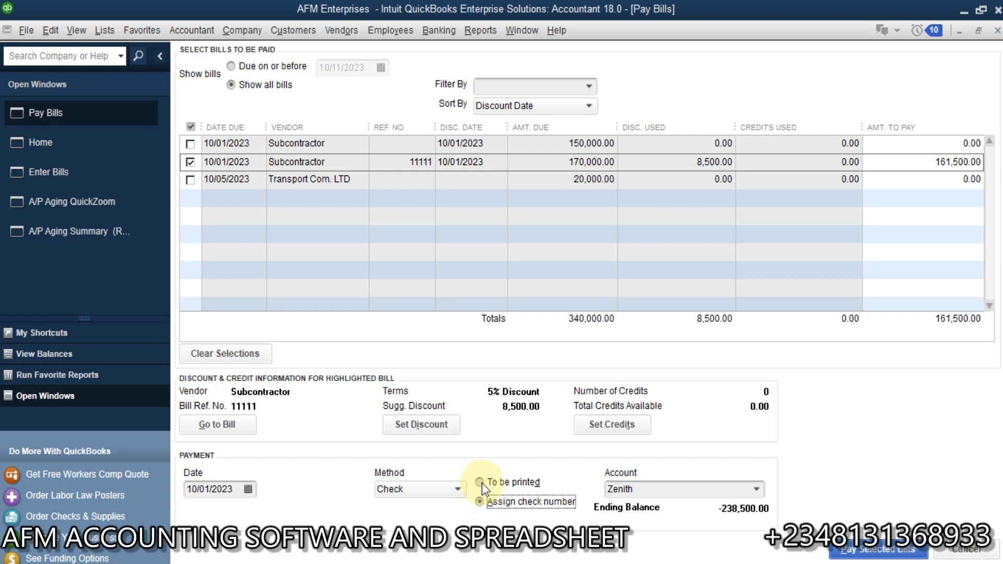
{"action": "left_click", "coordinate": [480, 483]}
{"action": "left_click", "coordinate": [500, 504]}
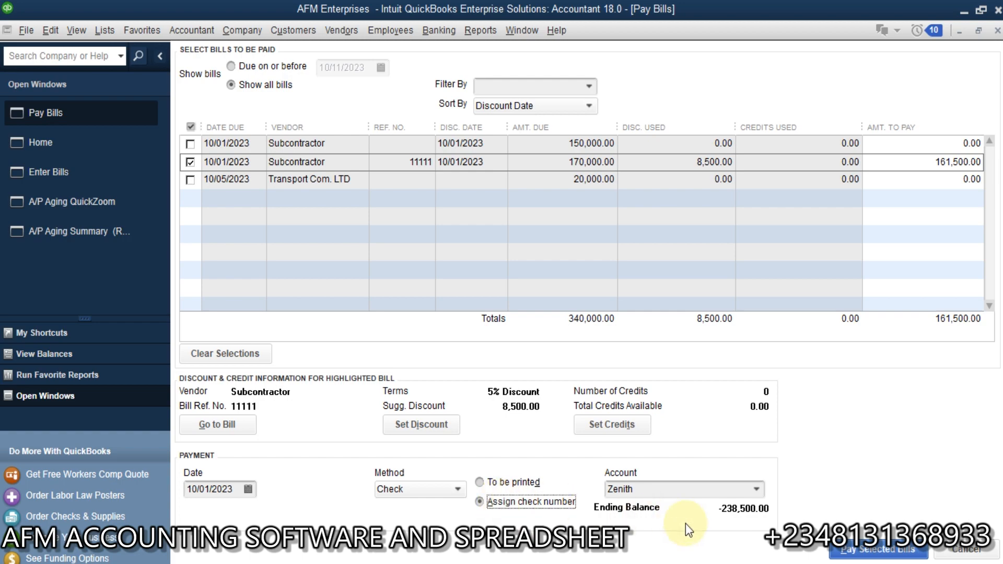
Step: Pay the selected Subcontractor bill with manually assigned check number 2245 and finish the payment summary
{"action": "left_click", "coordinate": [878, 549]}
{"action": "left_click", "coordinate": [339, 279]}
{"action": "type", "text": "2245"}
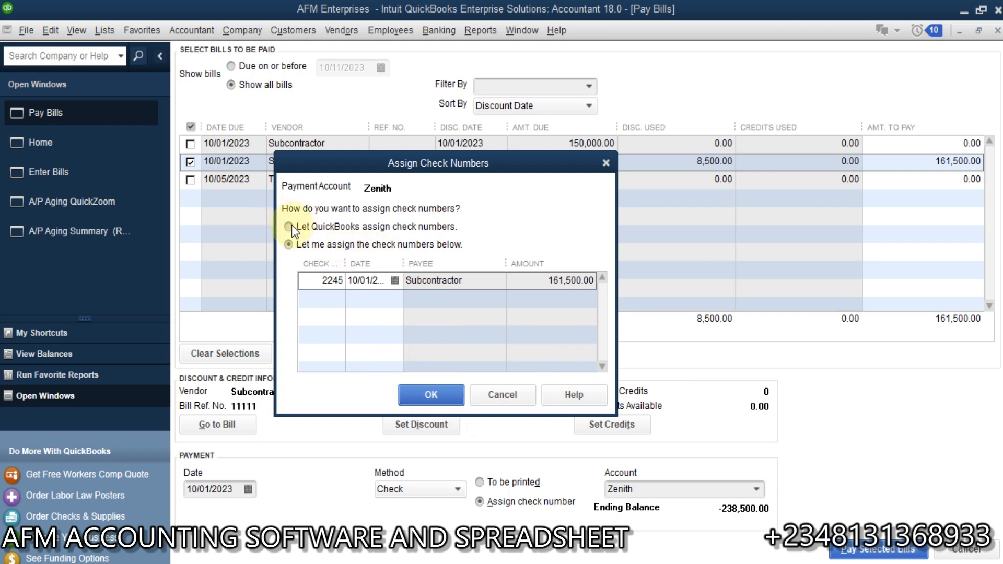
{"action": "left_click", "coordinate": [434, 395]}
{"action": "left_click", "coordinate": [476, 238]}
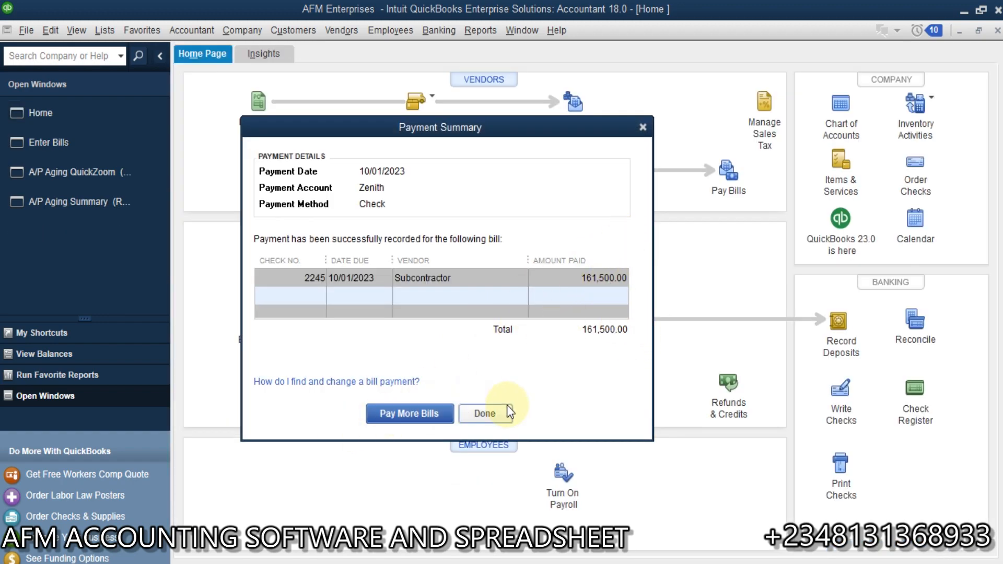
{"action": "left_click", "coordinate": [485, 414]}
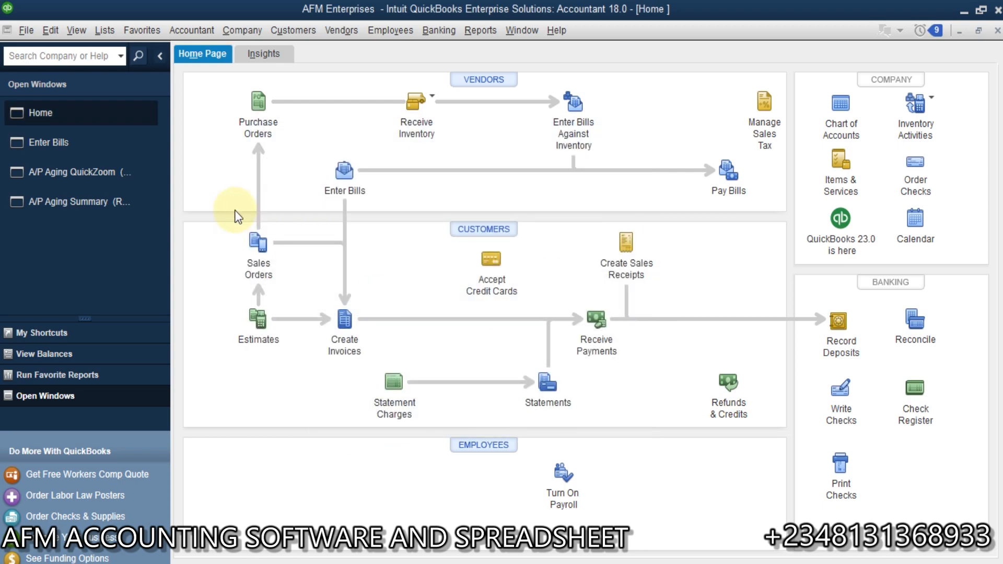
Step: Enable automatic use of discounts in the company preferences for bills, with Discount Received as the default discount account
{"action": "left_click", "coordinate": [51, 30]}
{"action": "left_click", "coordinate": [111, 252]}
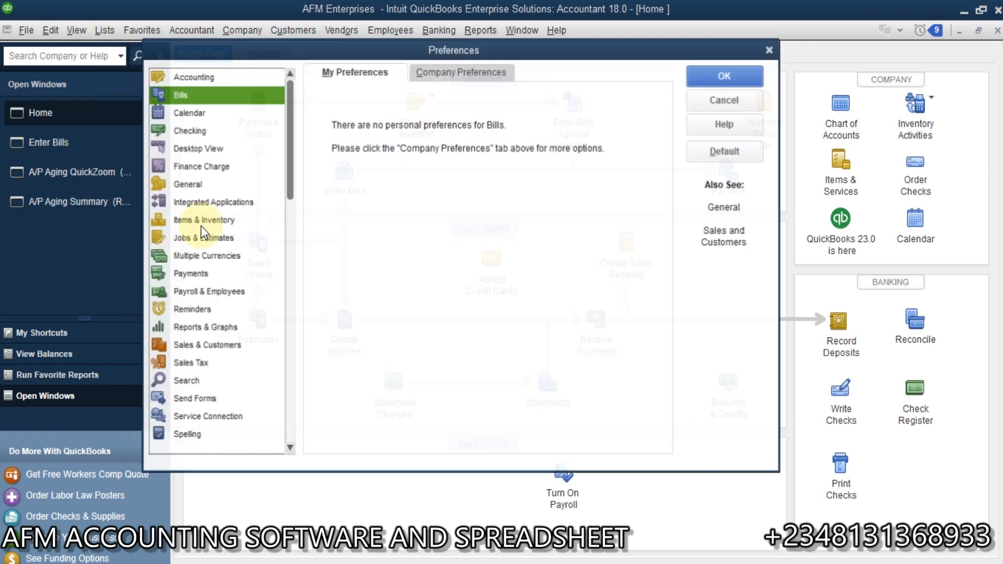
{"action": "left_click", "coordinate": [435, 74]}
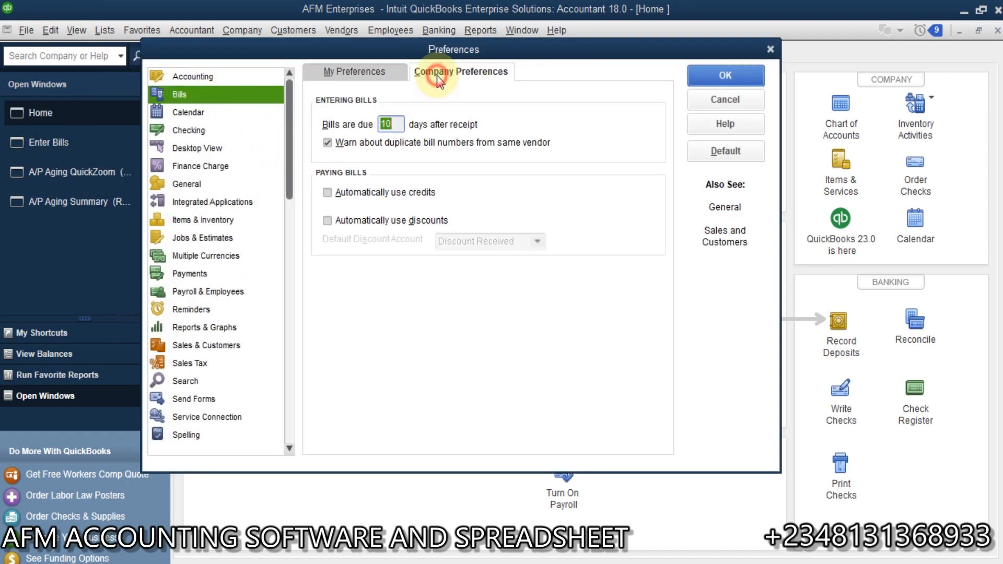
{"action": "left_click", "coordinate": [347, 221]}
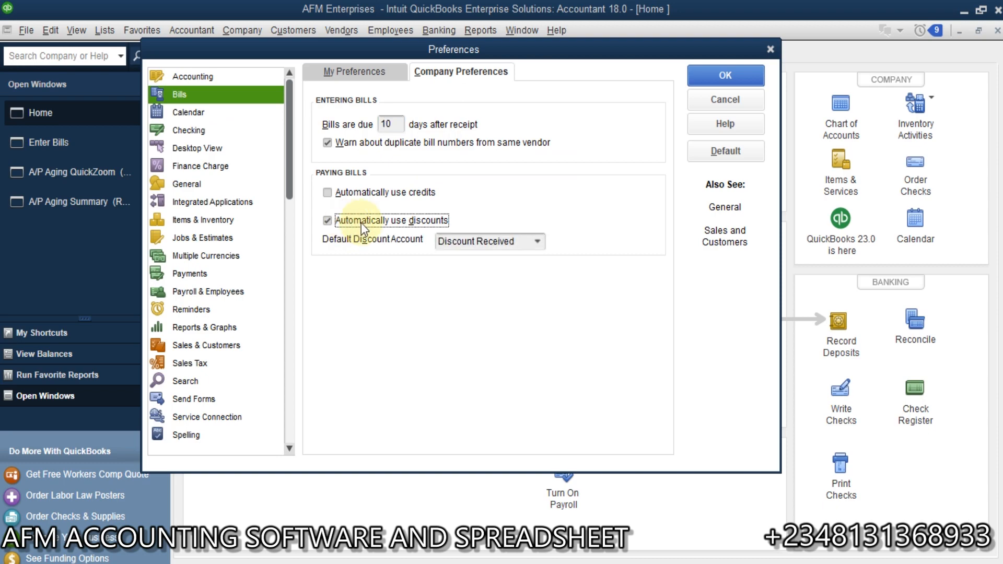
{"action": "left_click", "coordinate": [537, 241]}
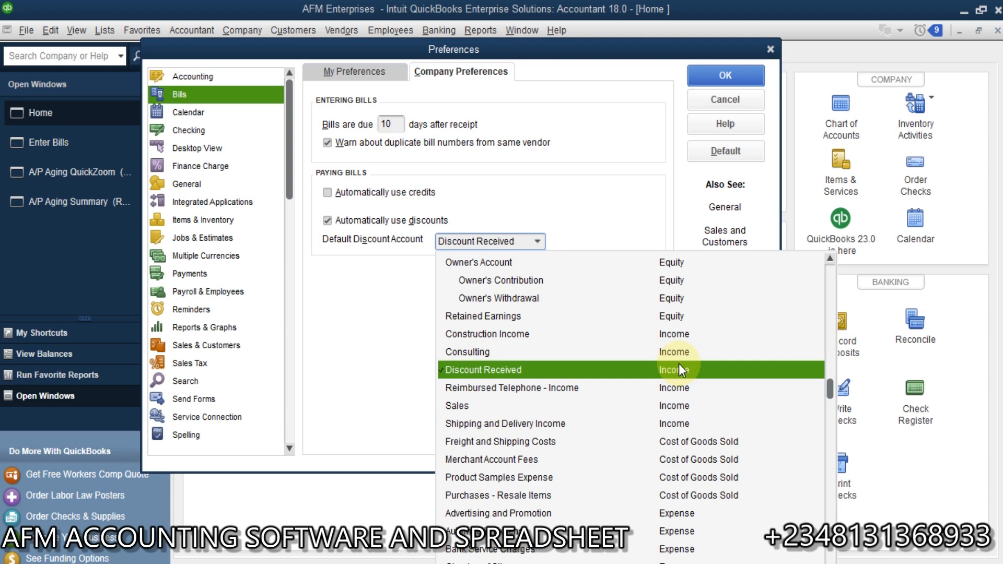
{"action": "left_click", "coordinate": [615, 225]}
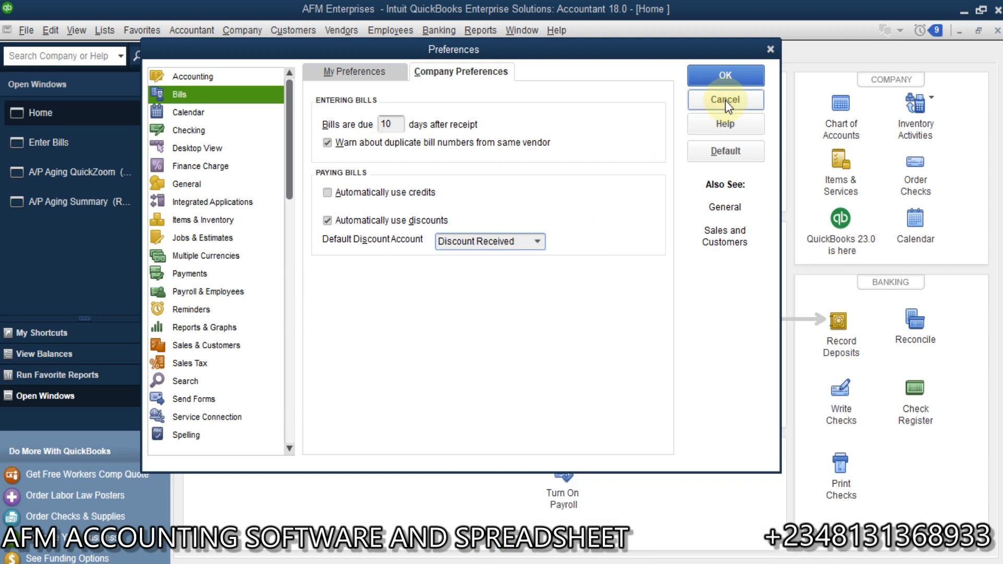
{"action": "left_click", "coordinate": [725, 77]}
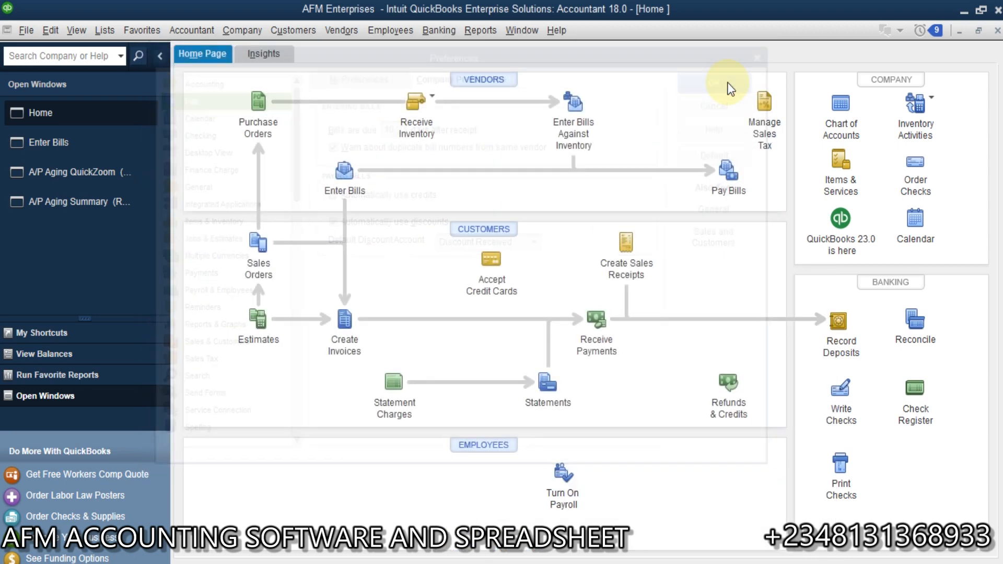
Step: Open the standard Profit & Loss report to review the Discount Received income
{"action": "left_click", "coordinate": [488, 35]}
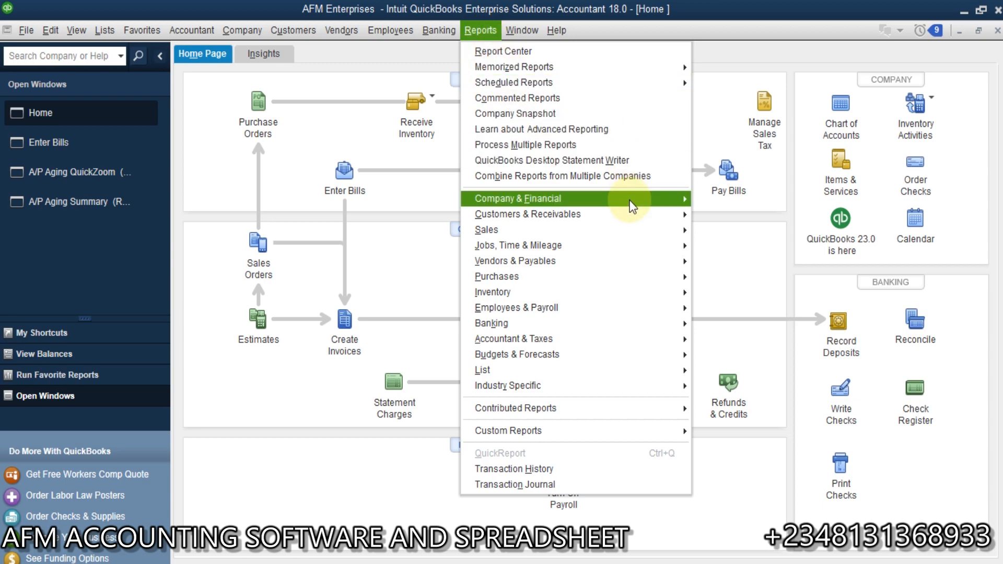
{"action": "mouse_move", "coordinate": [630, 201]}
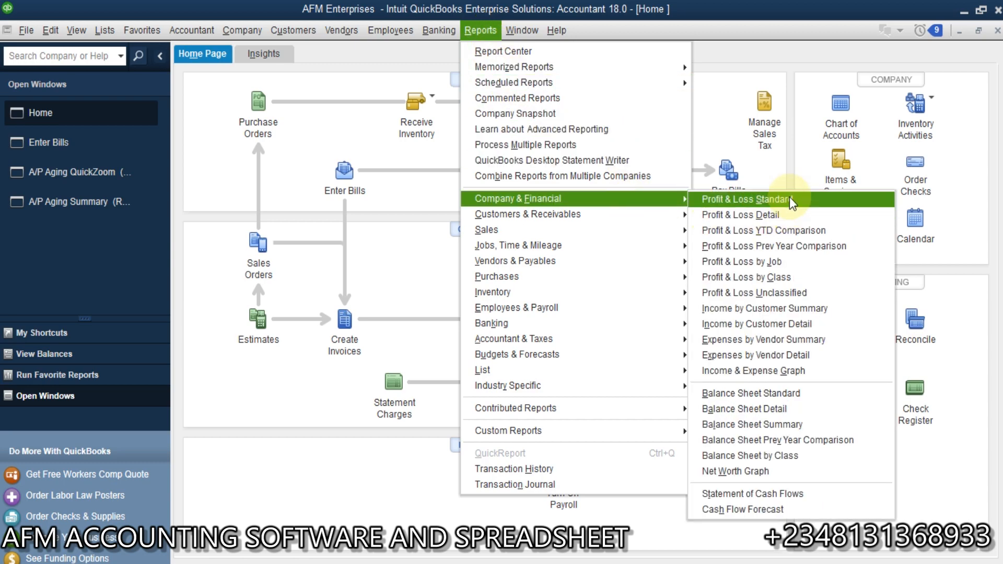
{"action": "left_click", "coordinate": [789, 201]}
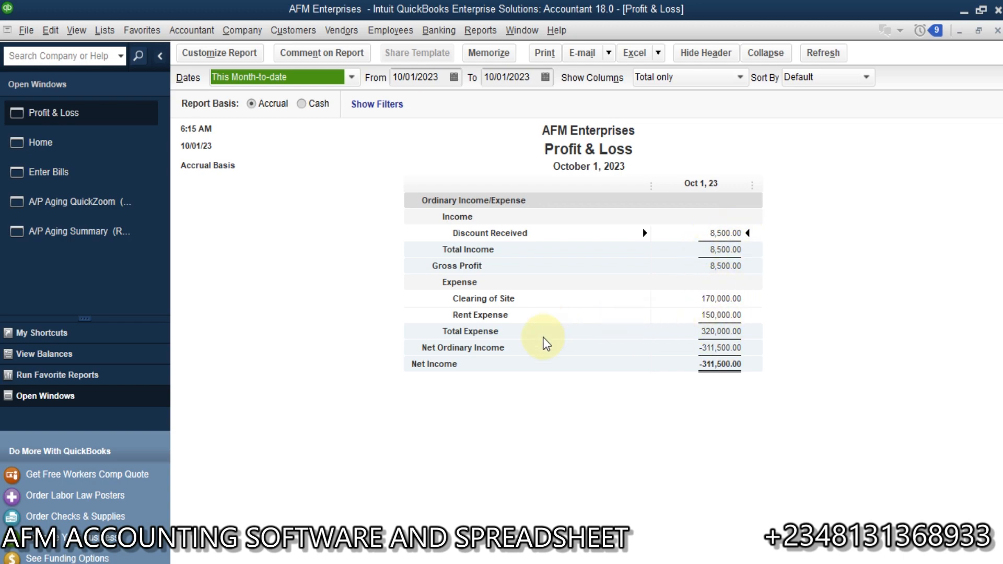
Step: Open the A/P Aging Summary report, inspect the Subcontractor's current balance details and close the detail report
{"action": "left_click", "coordinate": [481, 32]}
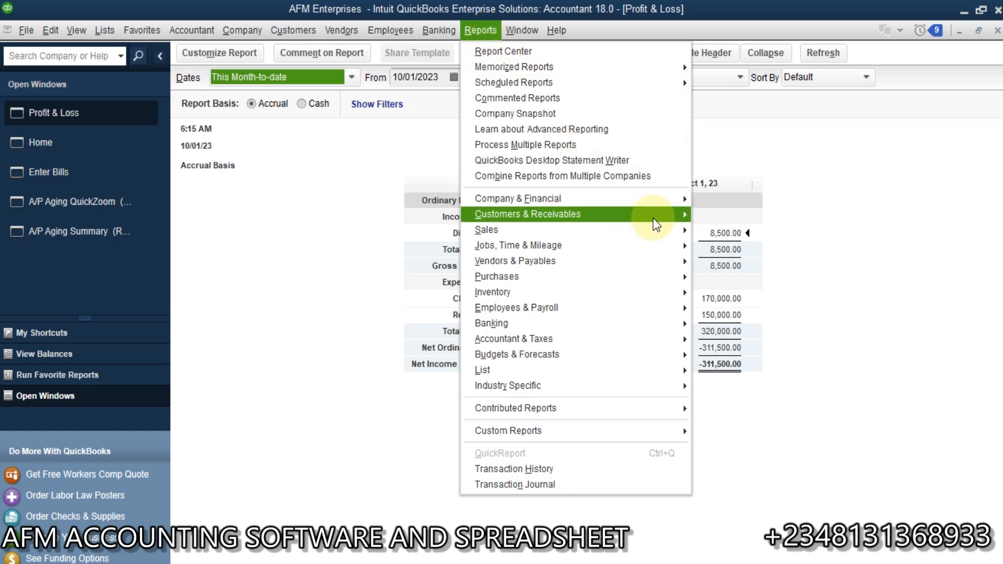
{"action": "mouse_move", "coordinate": [667, 235]}
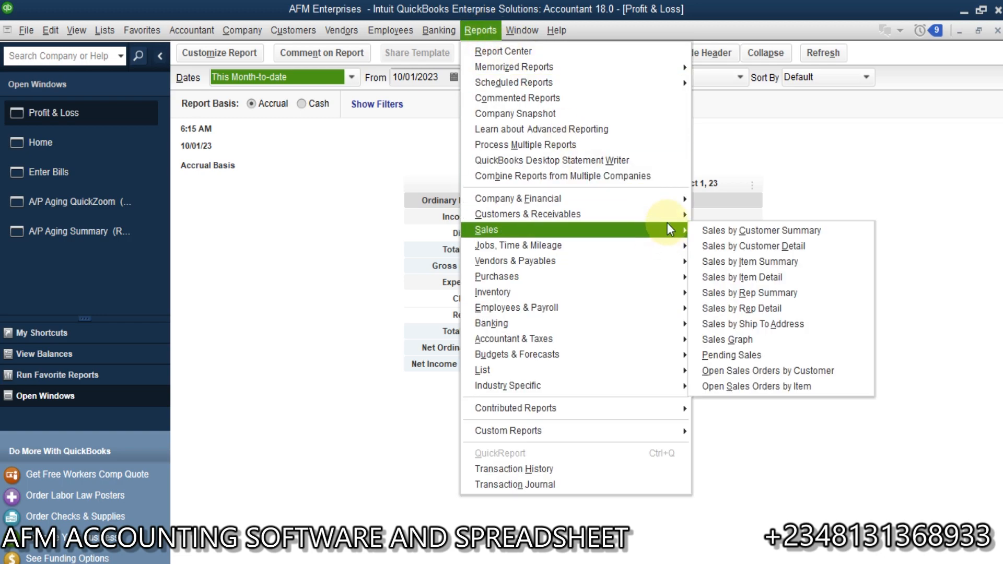
{"action": "mouse_move", "coordinate": [683, 264]}
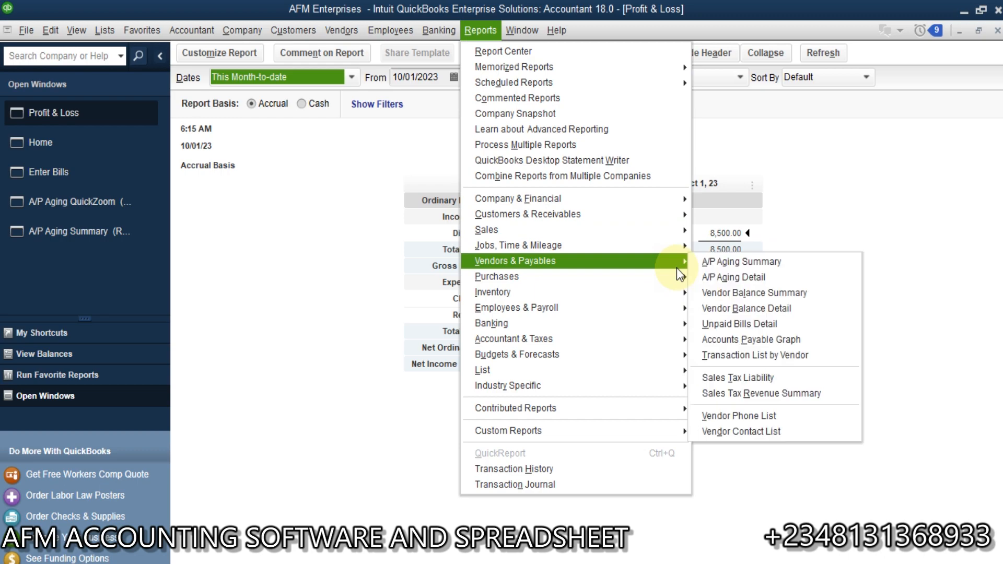
{"action": "left_click", "coordinate": [736, 266]}
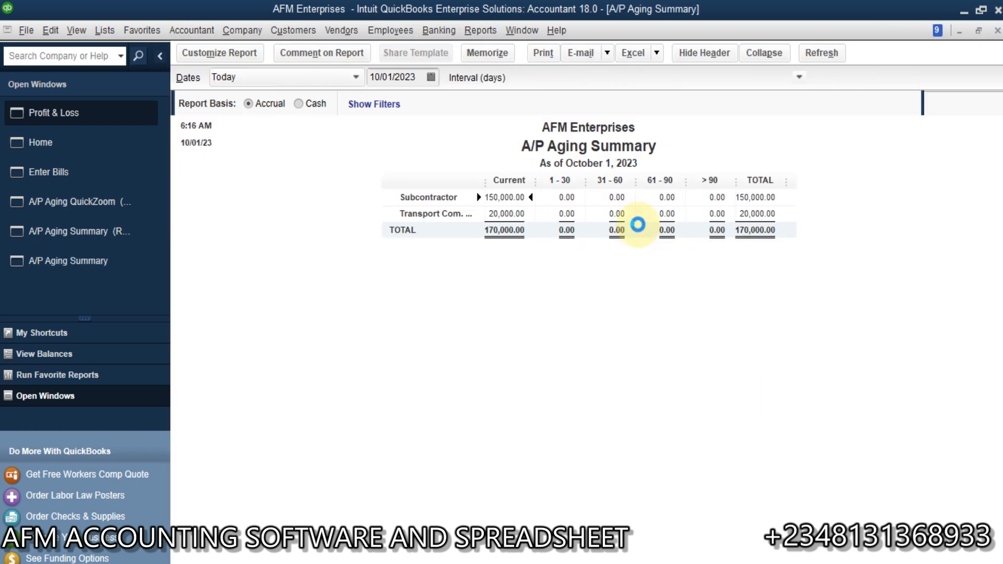
{"action": "double_click", "coordinate": [515, 202]}
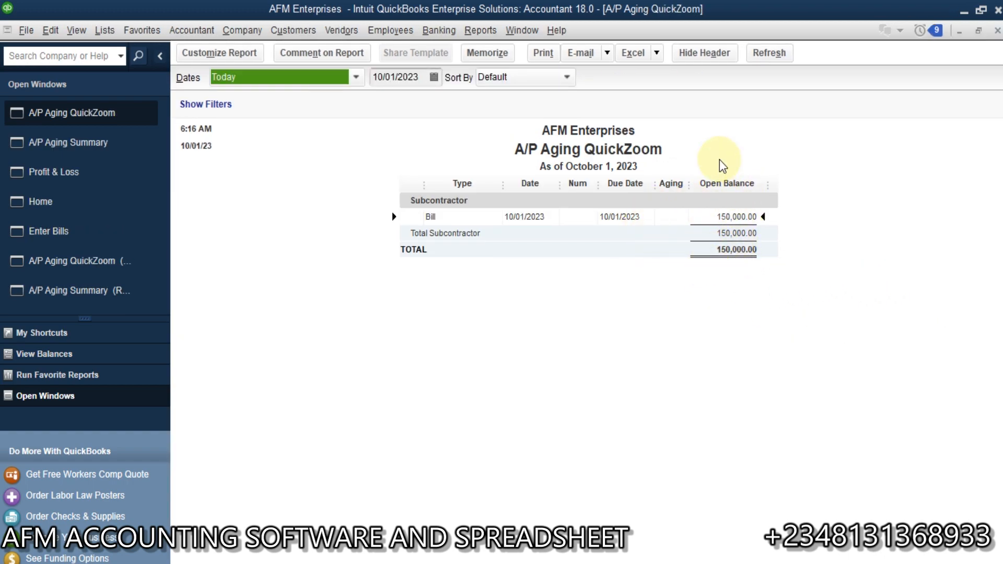
{"action": "left_click", "coordinate": [997, 30]}
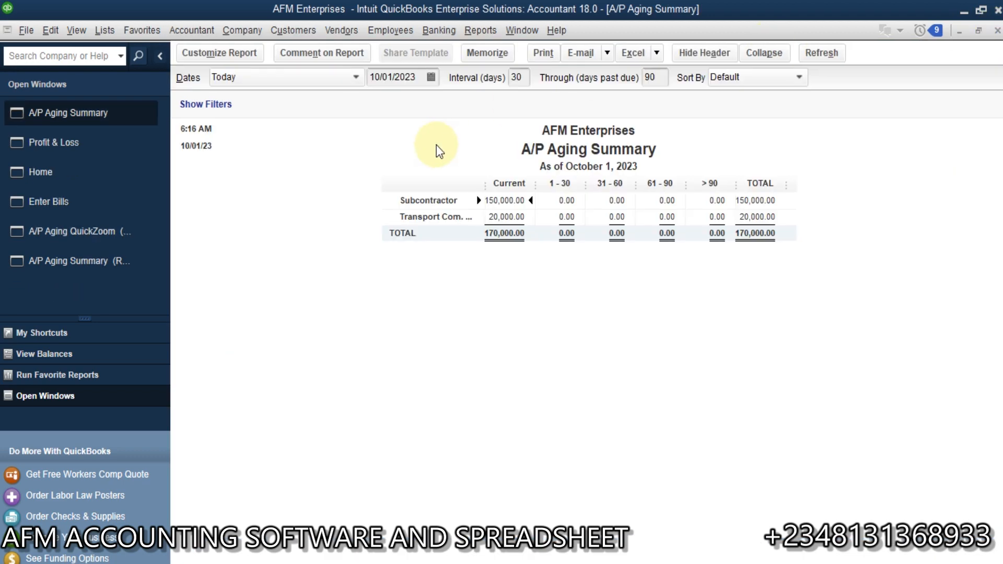
Step: Start a new bill for the vendor Subcontractor with Clearing of Site as the expense account
{"action": "left_click", "coordinate": [93, 202]}
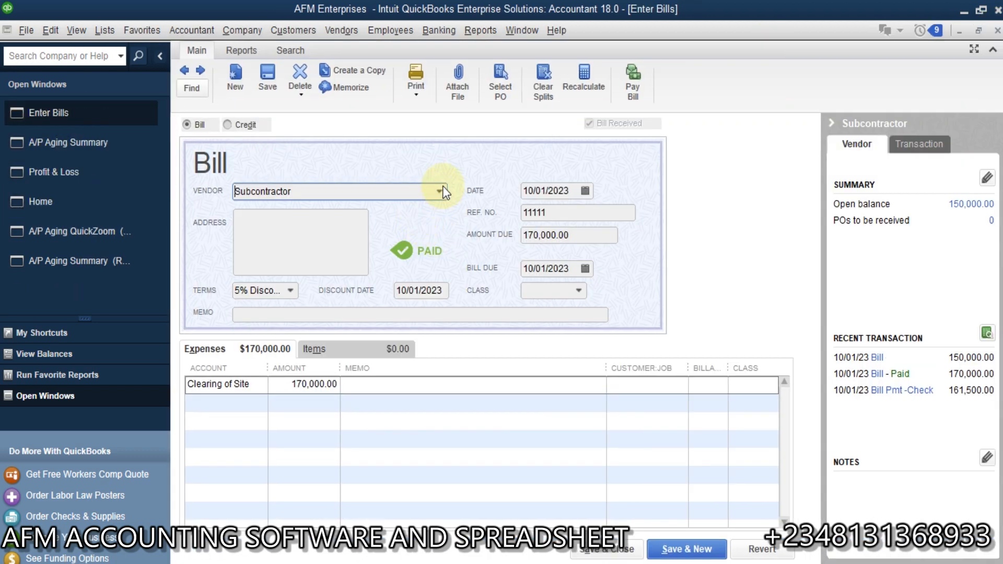
{"action": "left_click", "coordinate": [237, 77]}
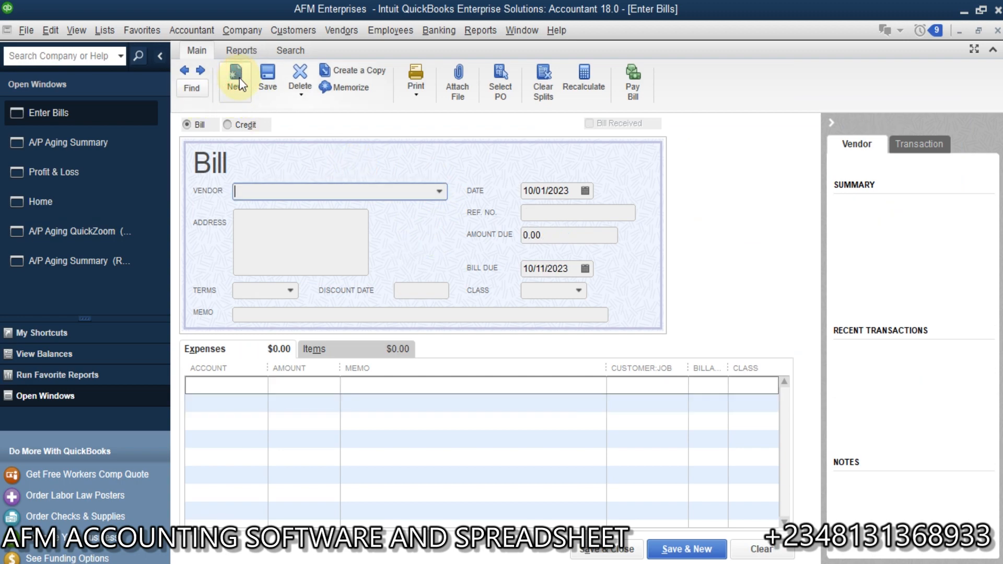
{"action": "left_click", "coordinate": [438, 191]}
{"action": "left_click", "coordinate": [276, 250]}
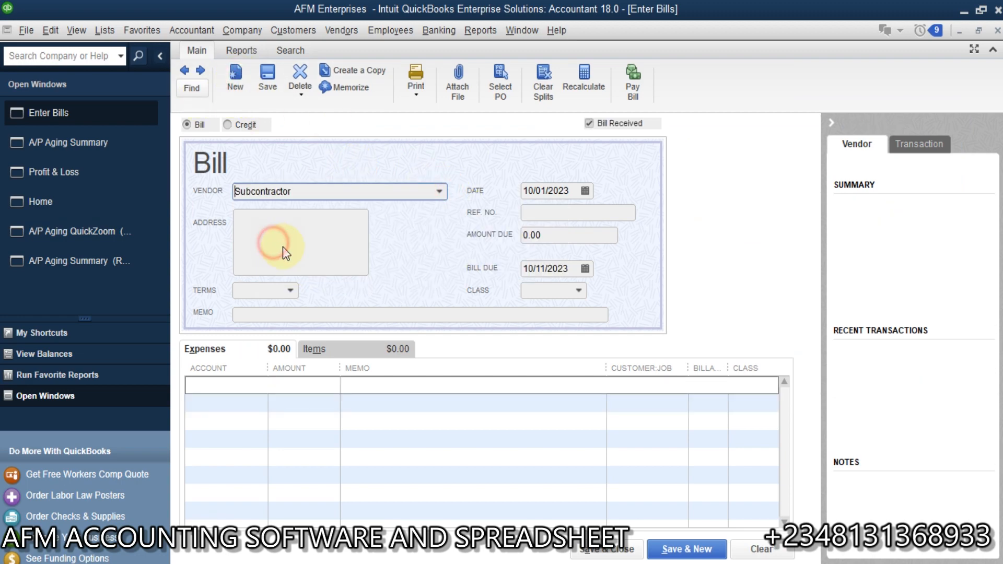
{"action": "left_click", "coordinate": [255, 386]}
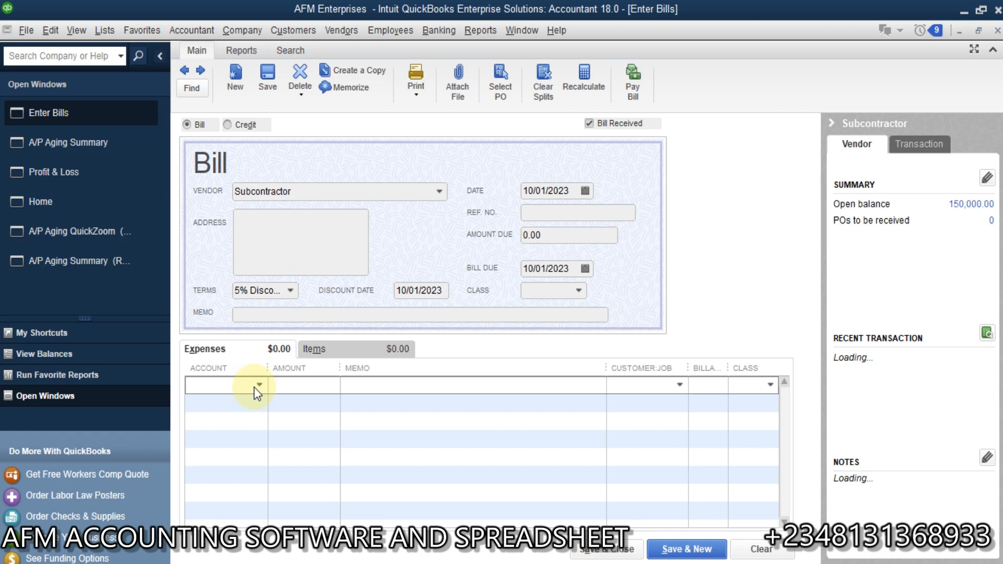
{"action": "type", "text": "Clearing of Site"}
{"action": "key", "text": "Tab"}
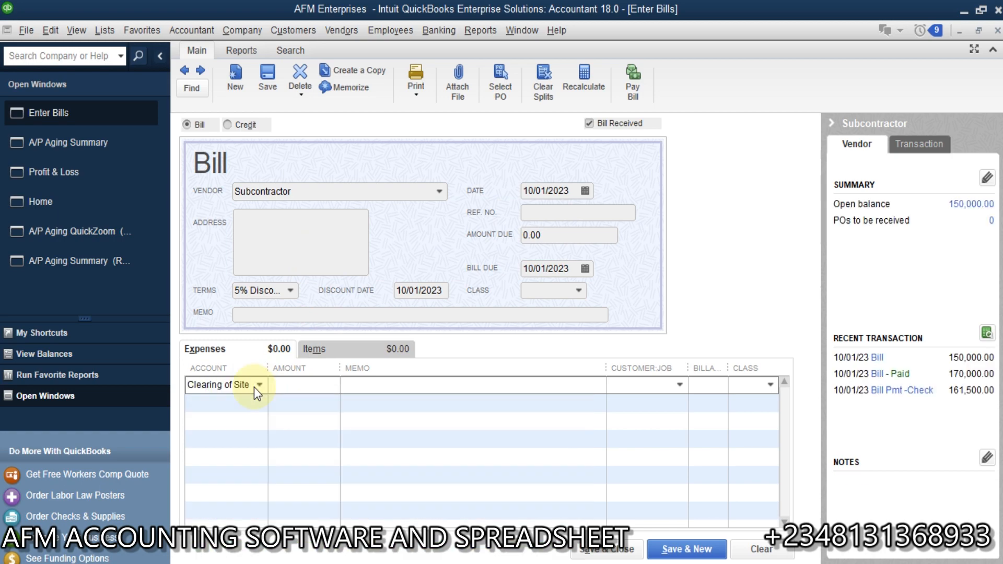
Step: Review the payment terms available for the new bill, leaving 5% Discount selected
{"action": "left_click", "coordinate": [291, 290]}
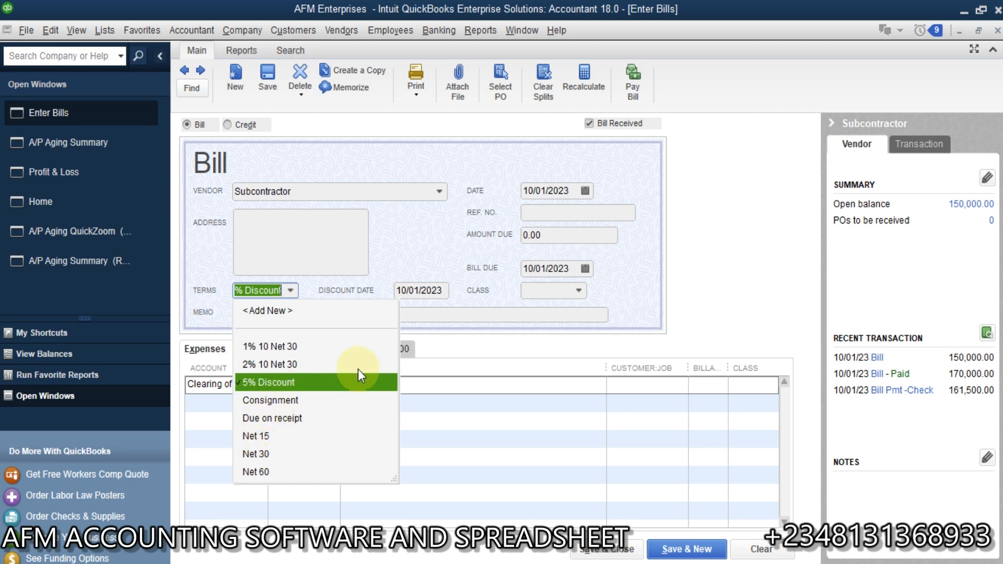
{"action": "left_click", "coordinate": [462, 345]}
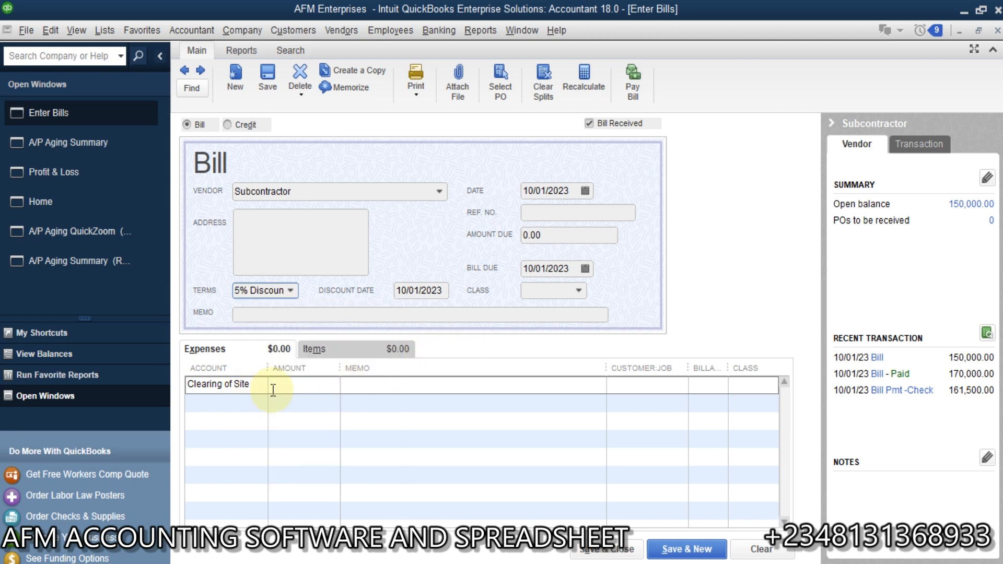
{"action": "left_click", "coordinate": [290, 291]}
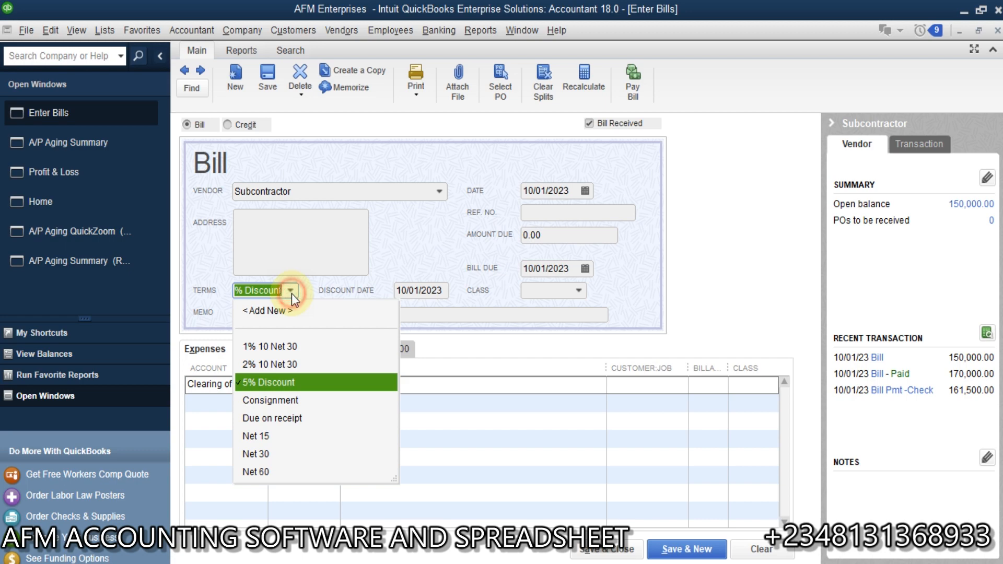
{"action": "left_click", "coordinate": [446, 359]}
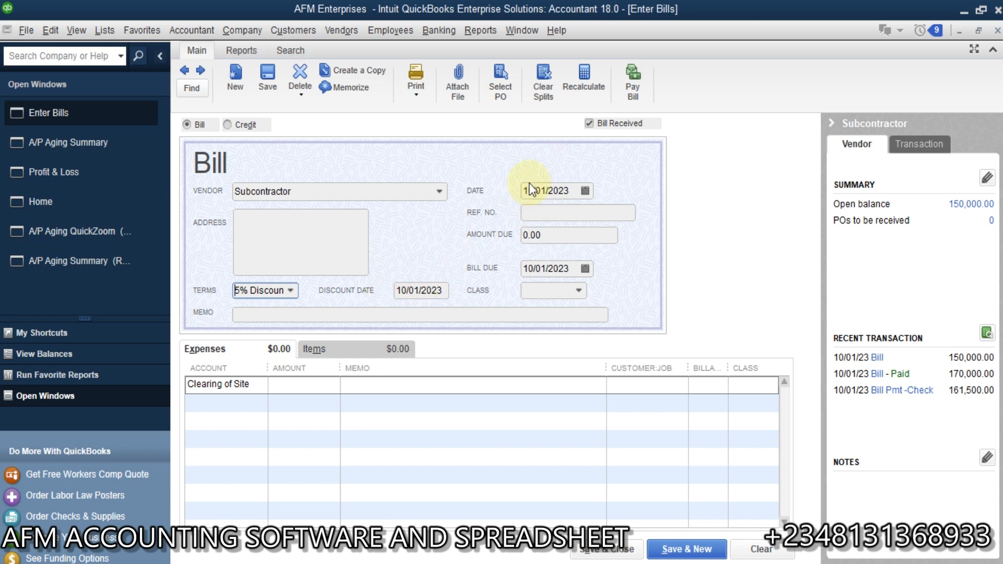
Step: Set the Clearing of Site amount to 200,000 and the reference number to 11234, and save the bill without assigning a class
{"action": "left_click", "coordinate": [299, 386]}
{"action": "type", "text": "200,000"}
{"action": "key", "text": "Tab"}
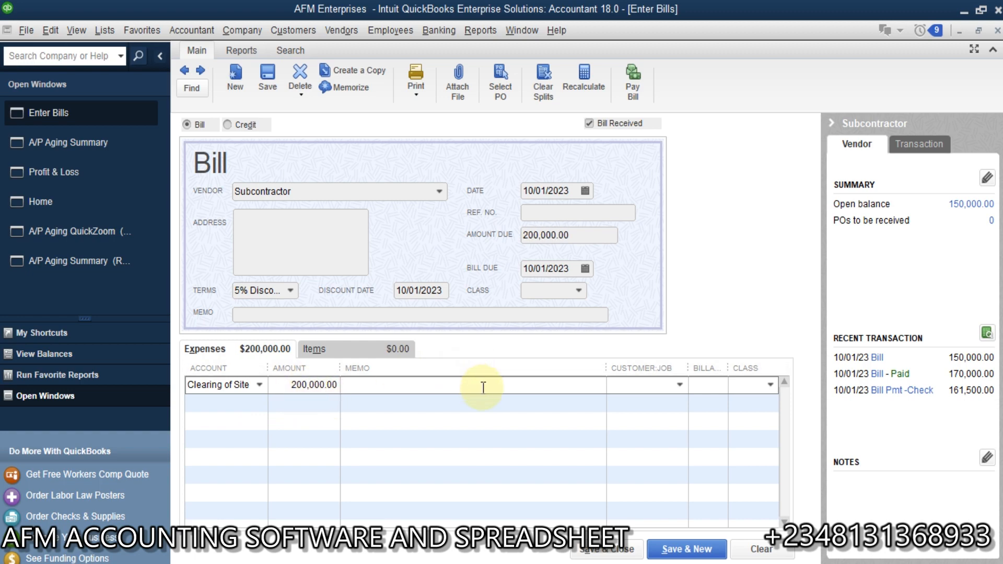
{"action": "left_click", "coordinate": [590, 216]}
{"action": "type", "text": "11"}
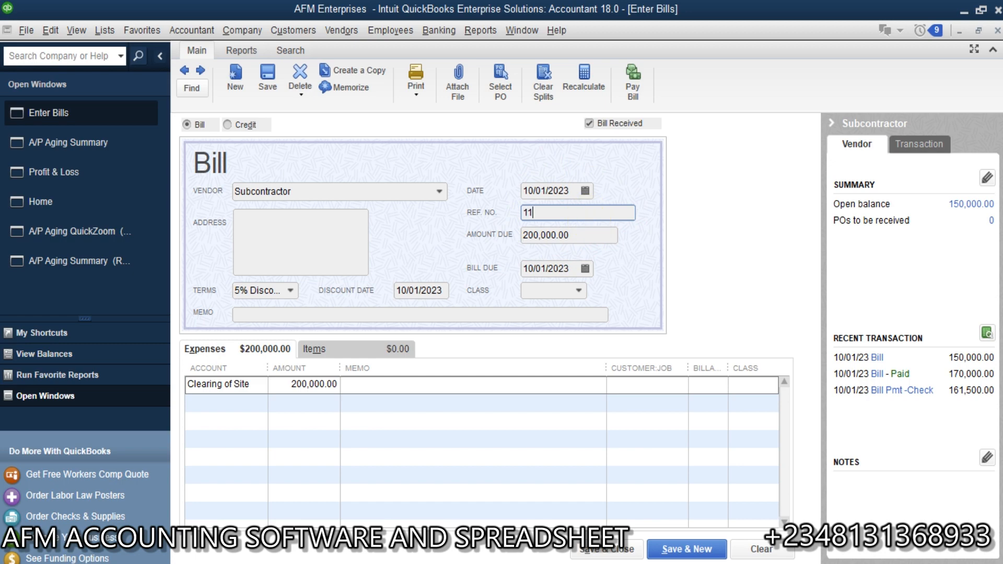
{"action": "type", "text": "234"}
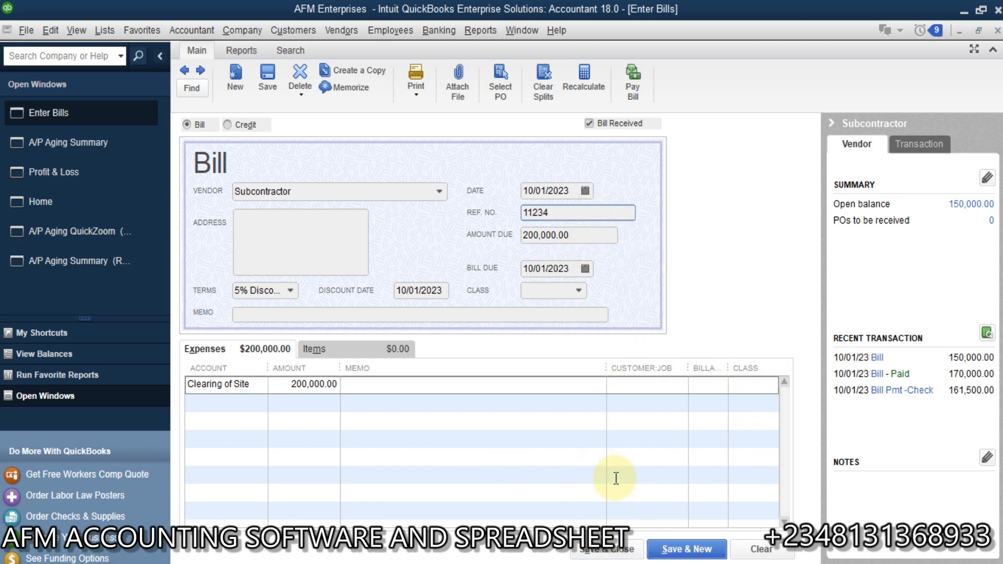
{"action": "left_click", "coordinate": [608, 550]}
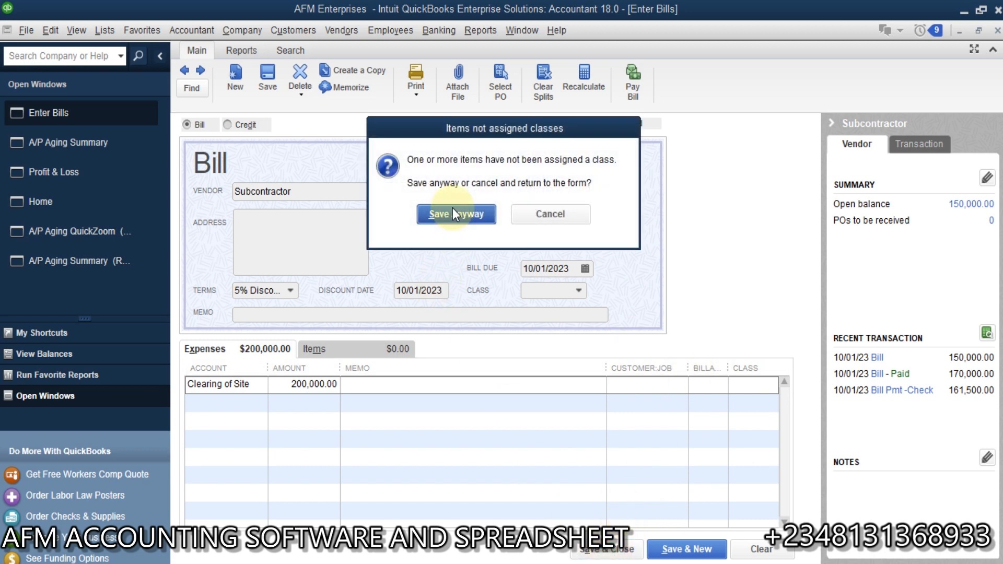
{"action": "left_click", "coordinate": [453, 214]}
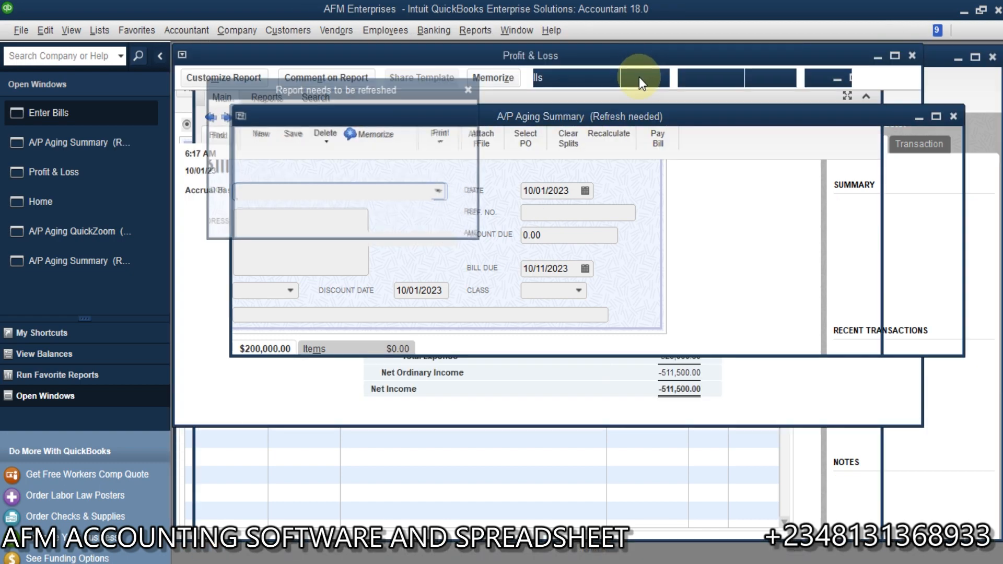
Step: Refresh the A/P Aging Summary report and inspect the open bills behind the Subcontractor's current balance
{"action": "left_click", "coordinate": [289, 212]}
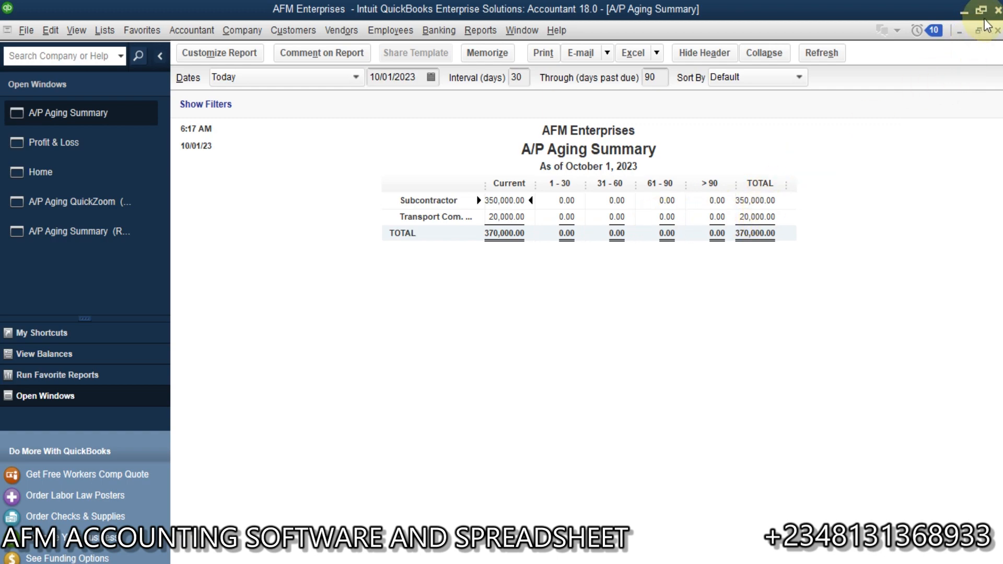
{"action": "left_click", "coordinate": [501, 200]}
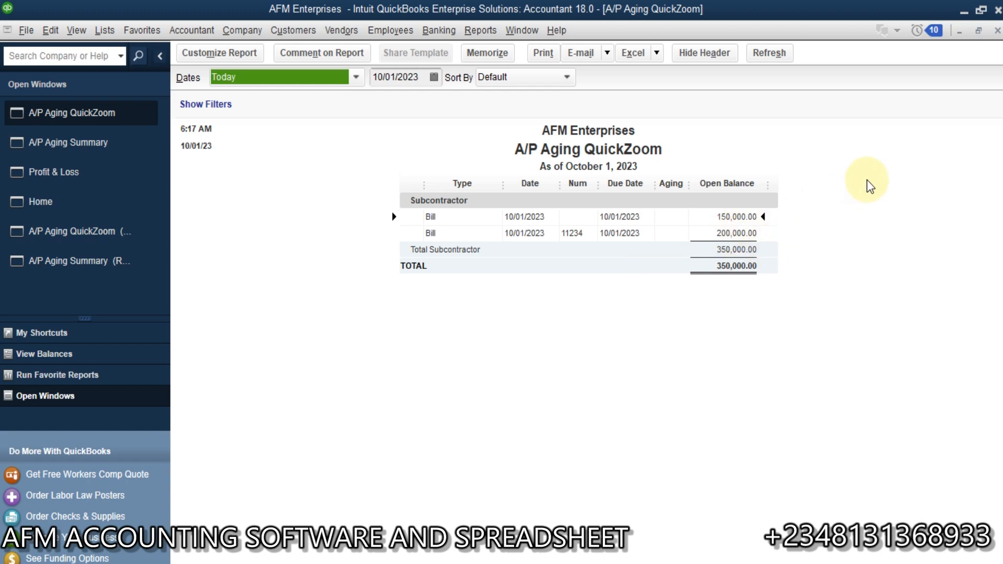
{"action": "left_click", "coordinate": [734, 233]}
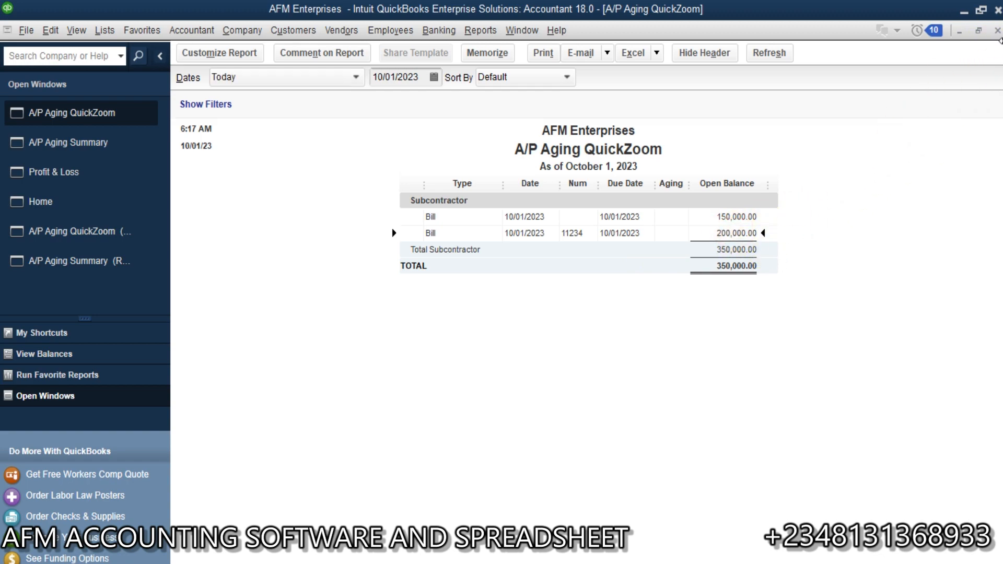
Step: Open the bill payment form and select the Subcontractor bill with reference number 11234 for payment
{"action": "left_click", "coordinate": [338, 34]}
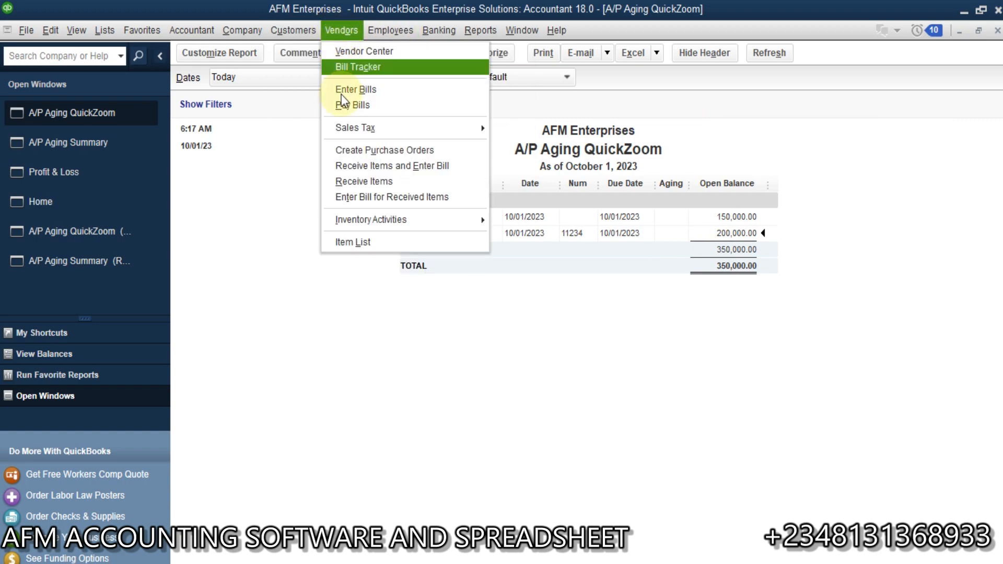
{"action": "left_click", "coordinate": [353, 109]}
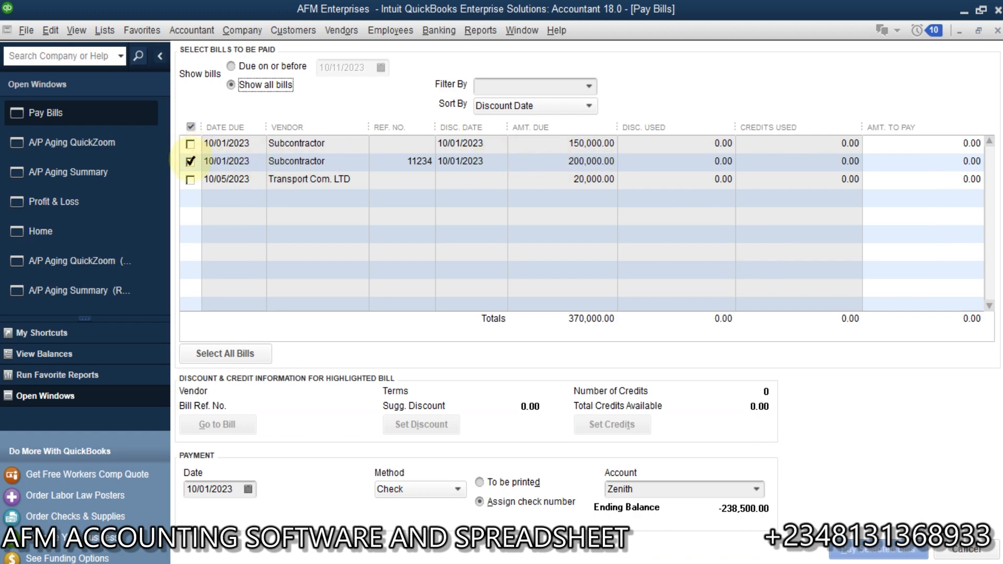
{"action": "left_click", "coordinate": [190, 161]}
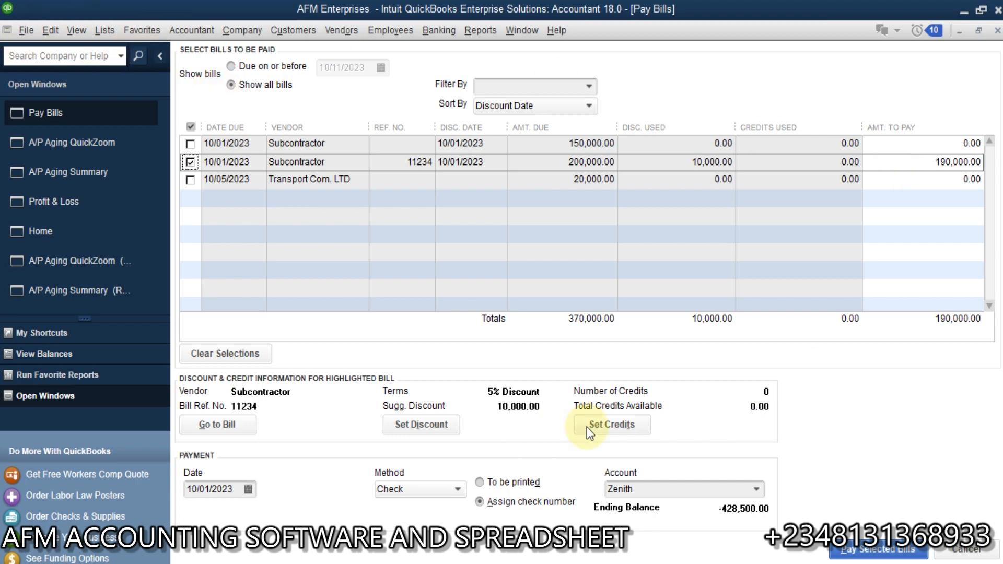
{"action": "left_click", "coordinate": [922, 555]}
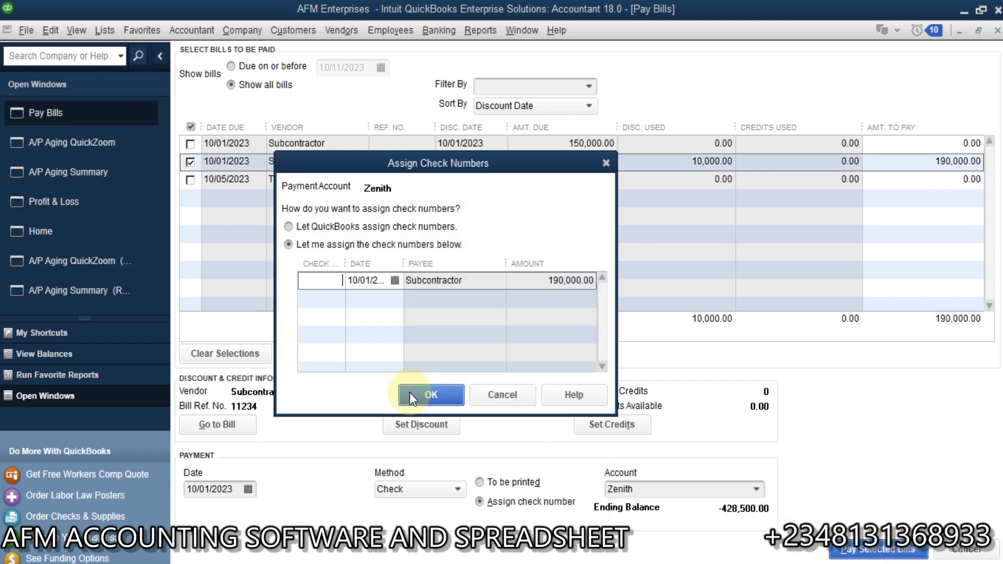
{"action": "left_click", "coordinate": [330, 280]}
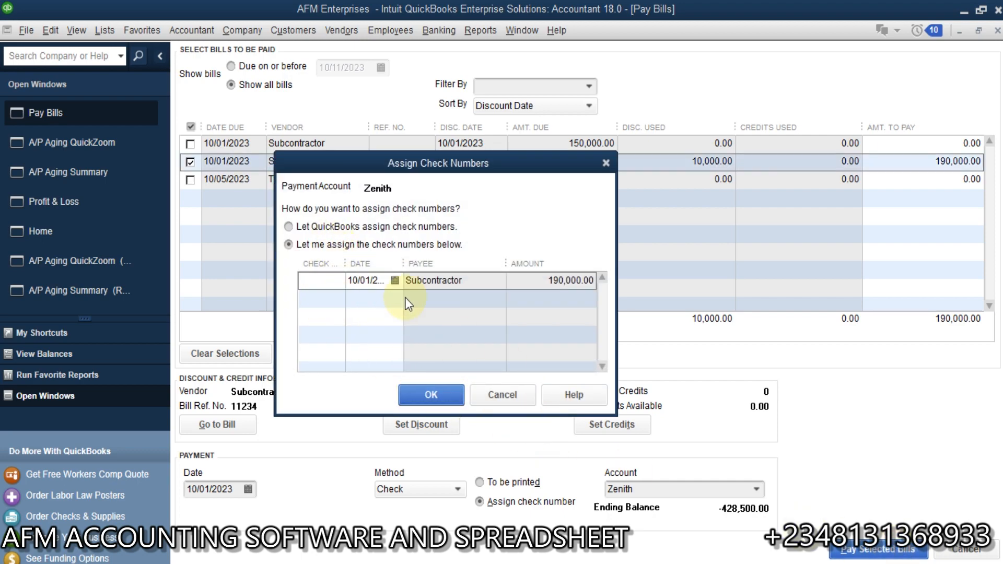
{"action": "left_click", "coordinate": [502, 394]}
Step: Mark the check payment as To be printed, pay the selected bill, refresh the affected report and close the payment summary
{"action": "left_click", "coordinate": [504, 482]}
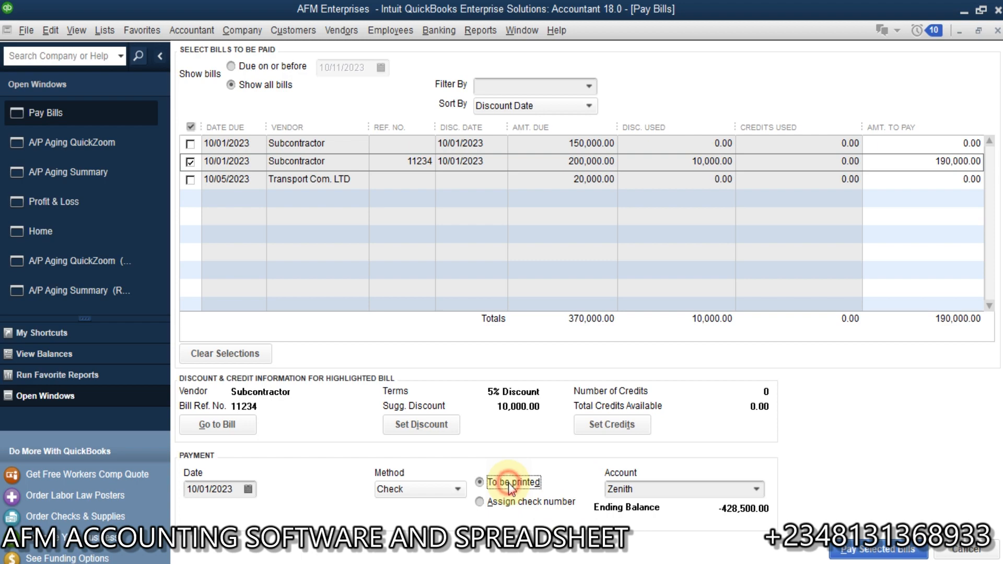
{"action": "left_click", "coordinate": [888, 550]}
{"action": "left_click", "coordinate": [450, 237]}
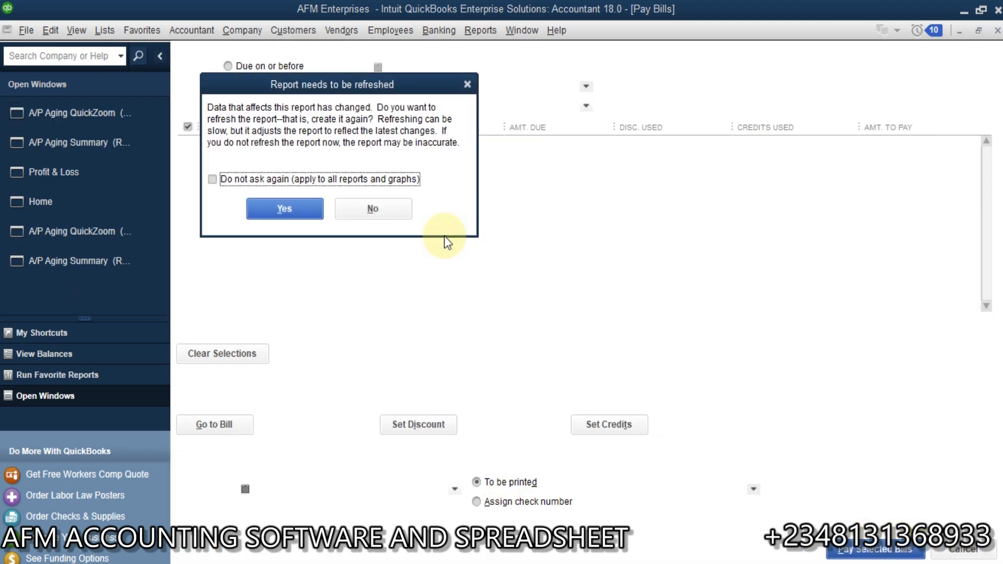
{"action": "left_click", "coordinate": [296, 208]}
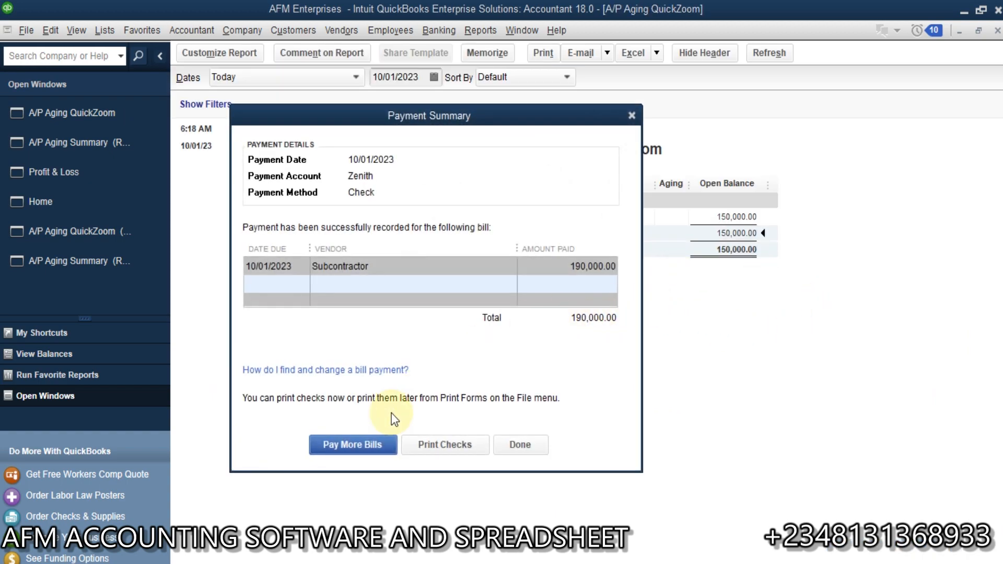
{"action": "left_click", "coordinate": [520, 444]}
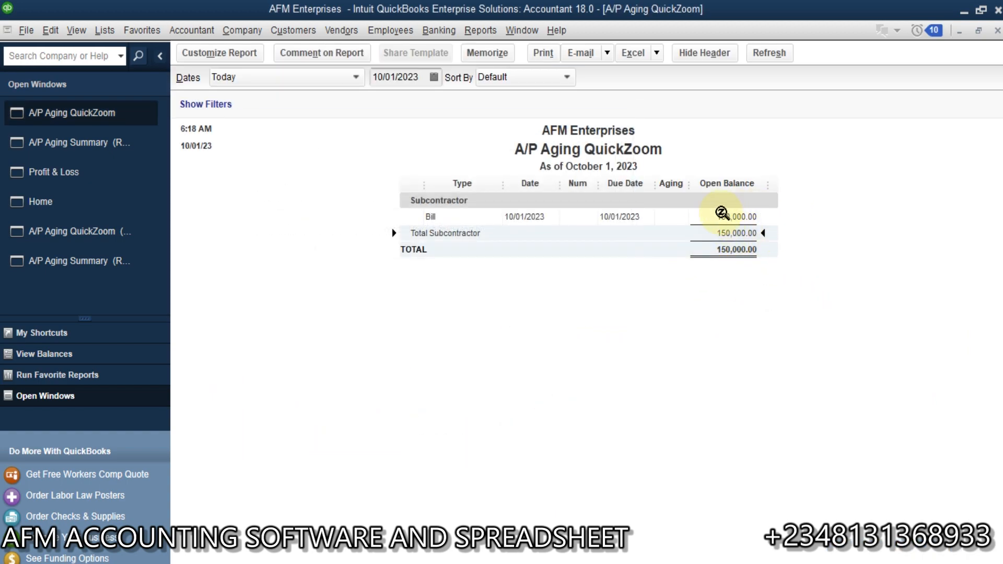
Step: Open the standard Profit & Loss report and inspect the transaction details behind Discount Received and Clearing of Site
{"action": "left_click", "coordinate": [484, 30]}
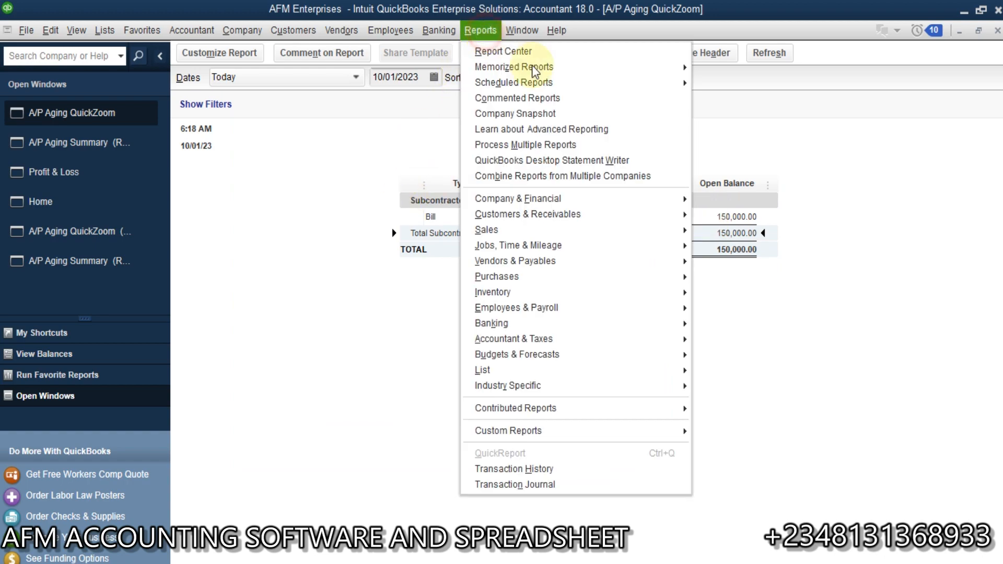
{"action": "mouse_move", "coordinate": [676, 198]}
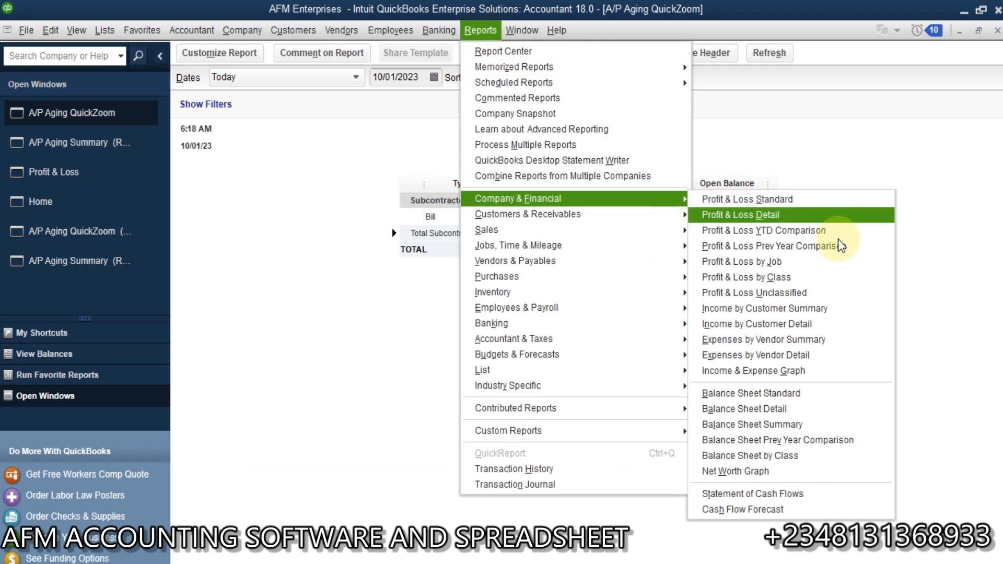
{"action": "left_click", "coordinate": [764, 195]}
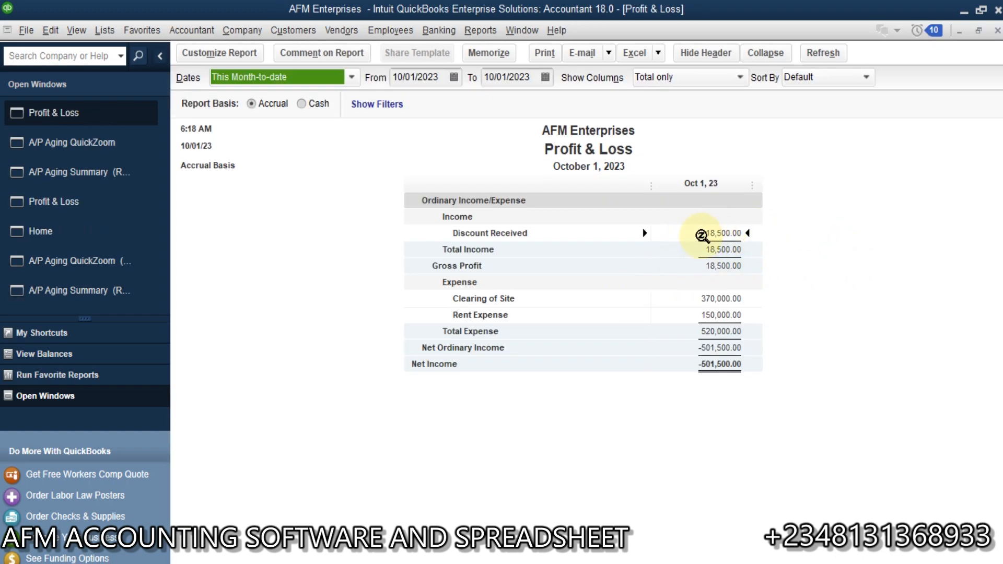
{"action": "double_click", "coordinate": [716, 232]}
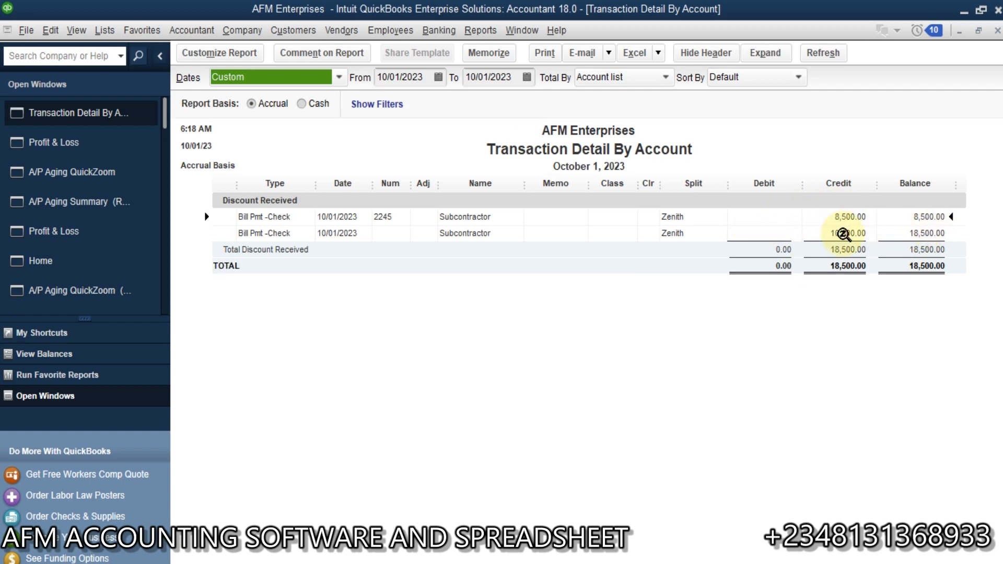
{"action": "left_click", "coordinate": [996, 33]}
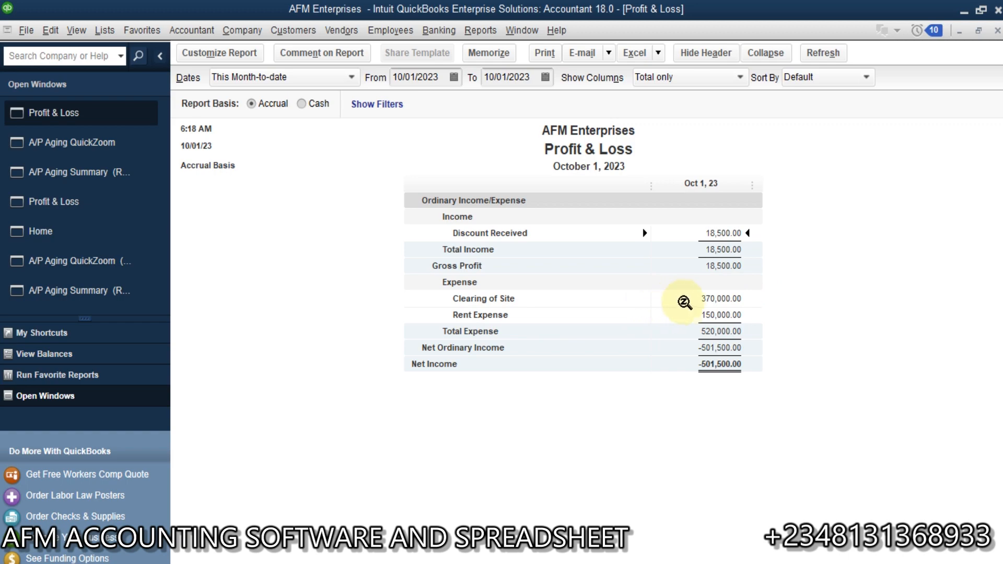
{"action": "double_click", "coordinate": [713, 299]}
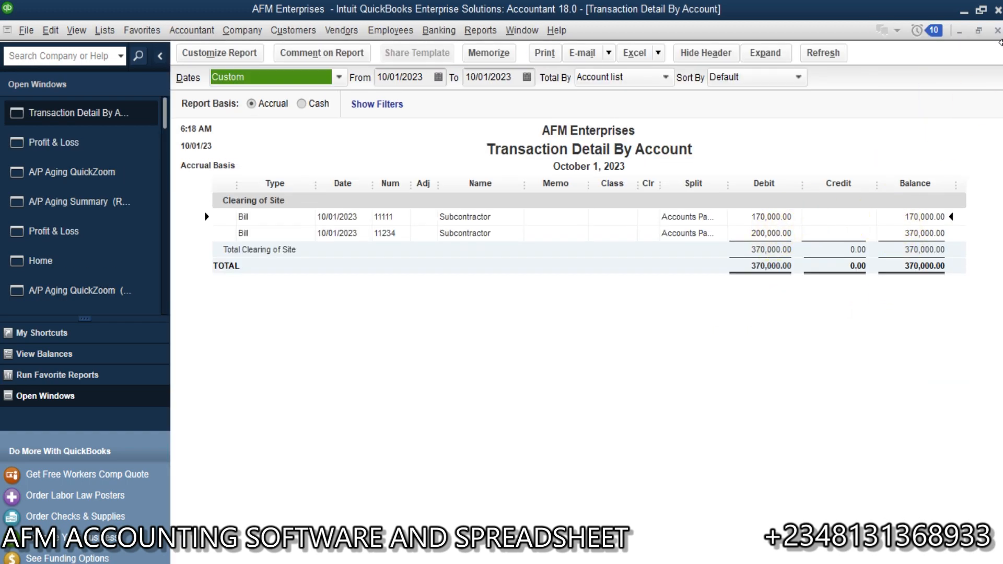
{"action": "left_click", "coordinate": [998, 32]}
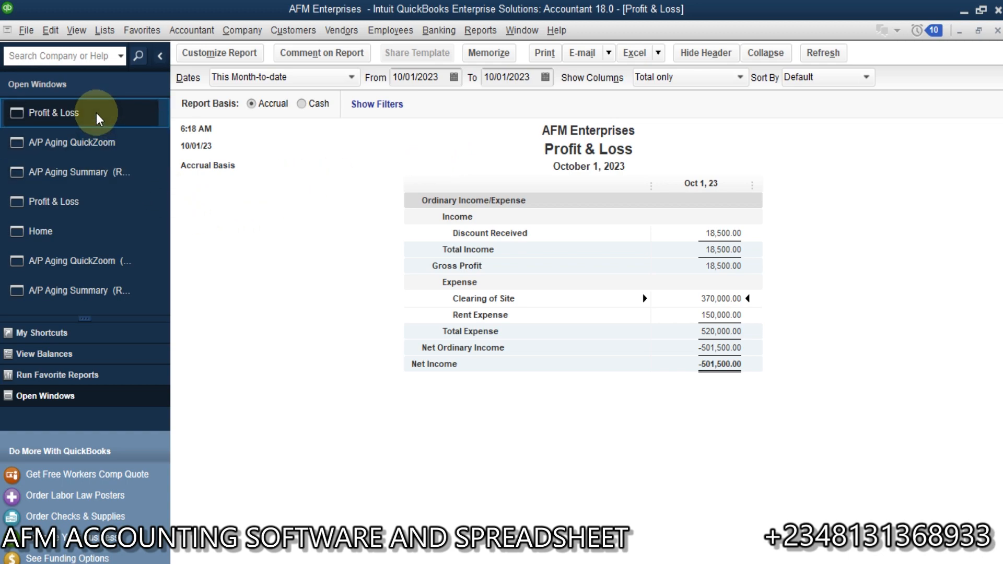
Step: Close the open Profit & Loss and A/P Aging reports to return to the Home page
{"action": "key", "text": "Escape"}
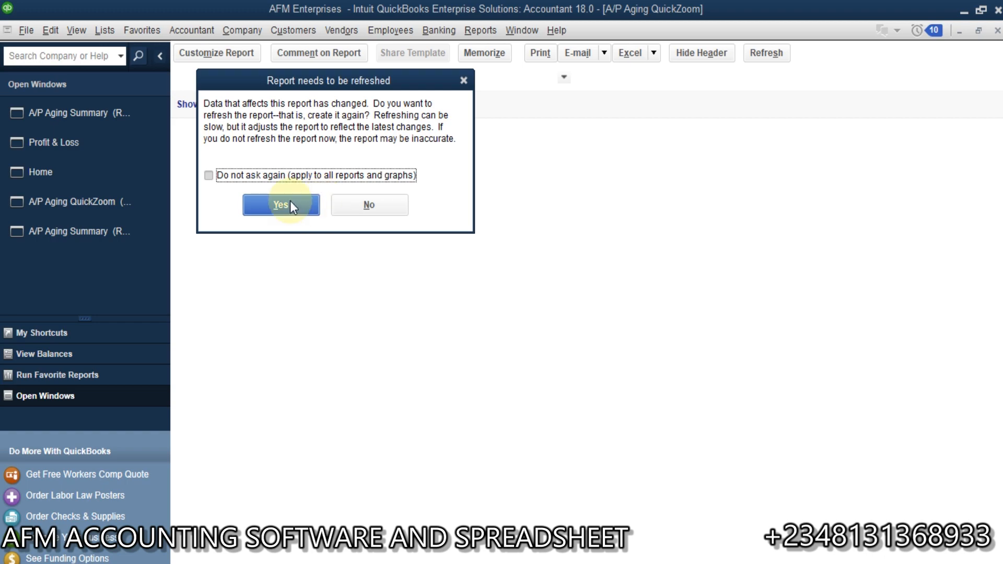
{"action": "left_click", "coordinate": [339, 209]}
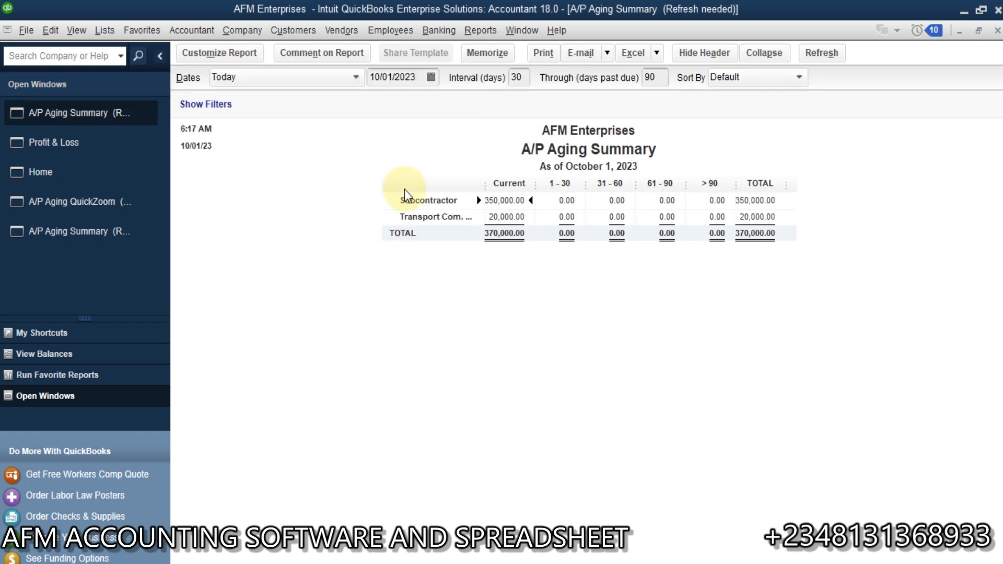
{"action": "key", "text": "Escape"}
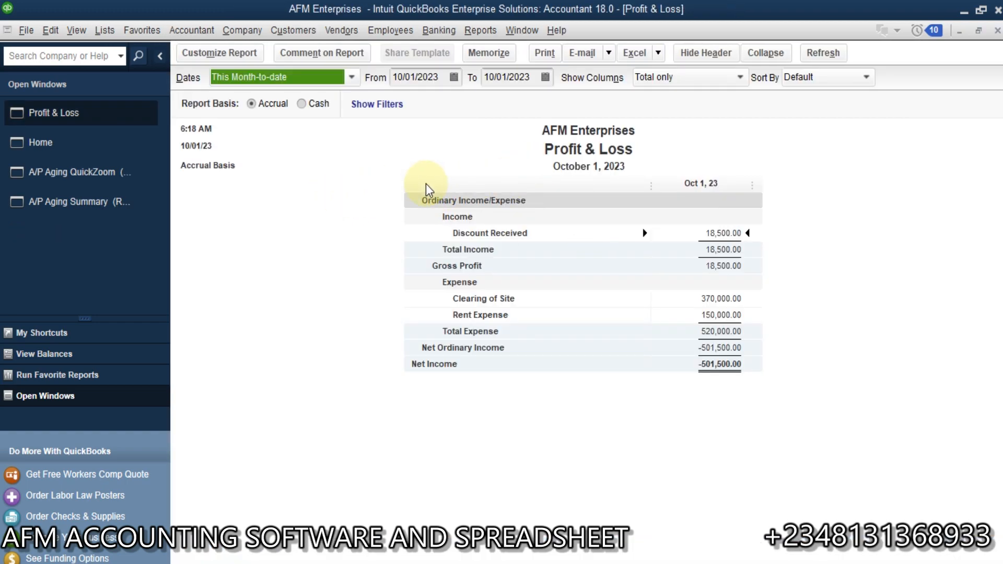
{"action": "left_click", "coordinate": [300, 278]}
{"action": "key", "text": "Escape"}
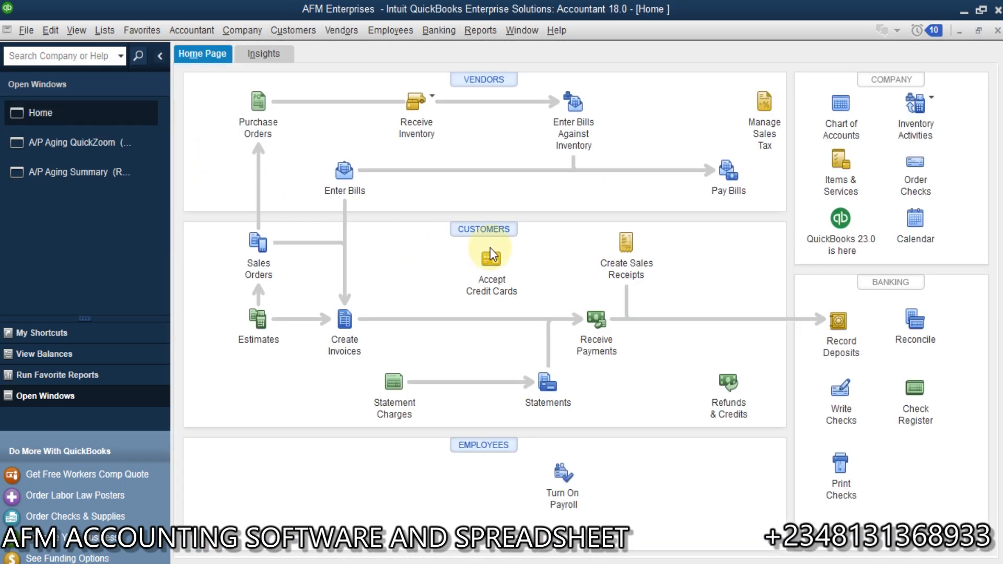